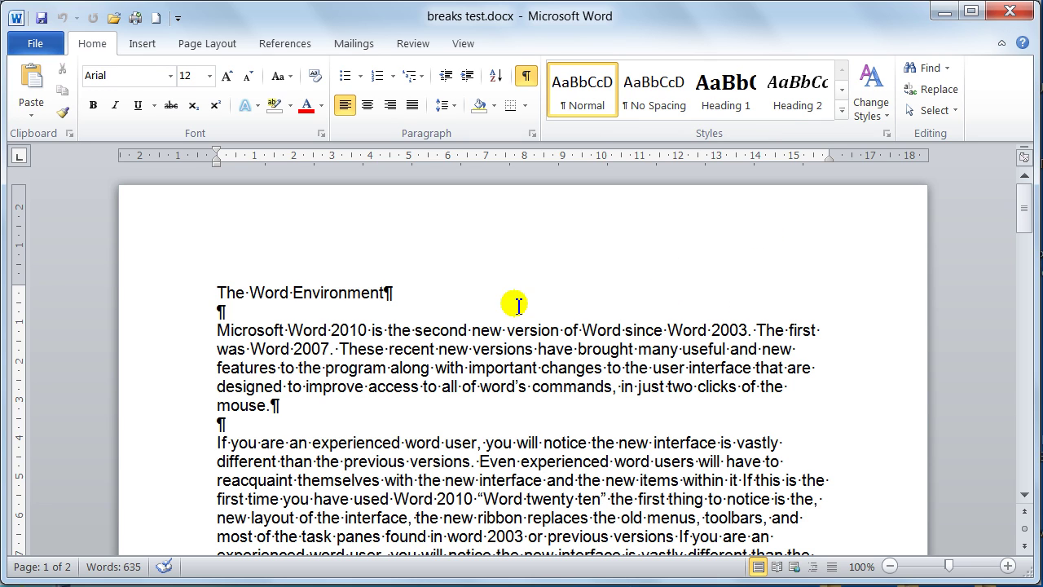
Scroll through the two-page document and hide the white space between pages
scroll(576, 342, "down", 1)
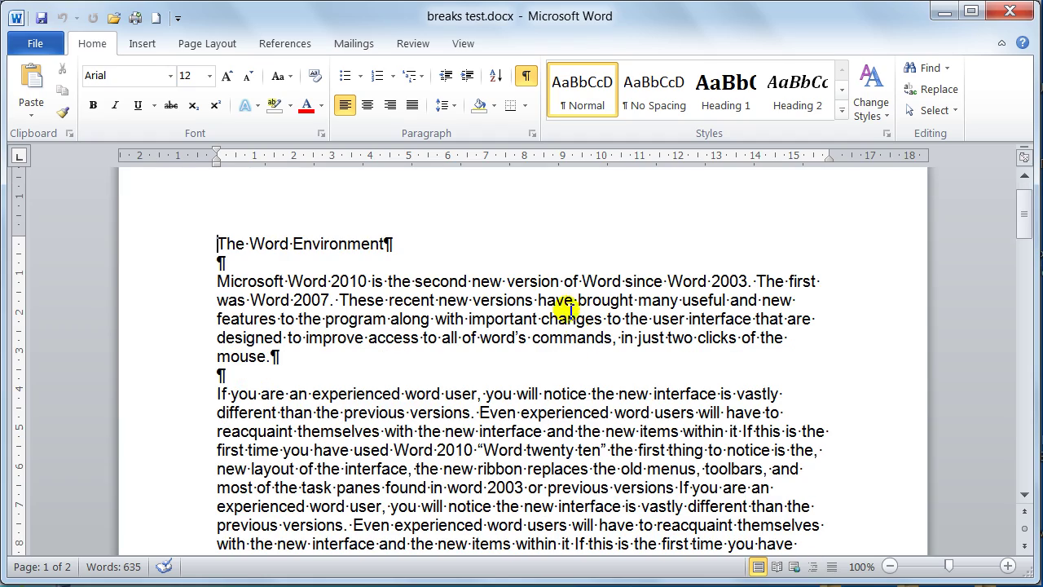
scroll(513, 277, "down", 5)
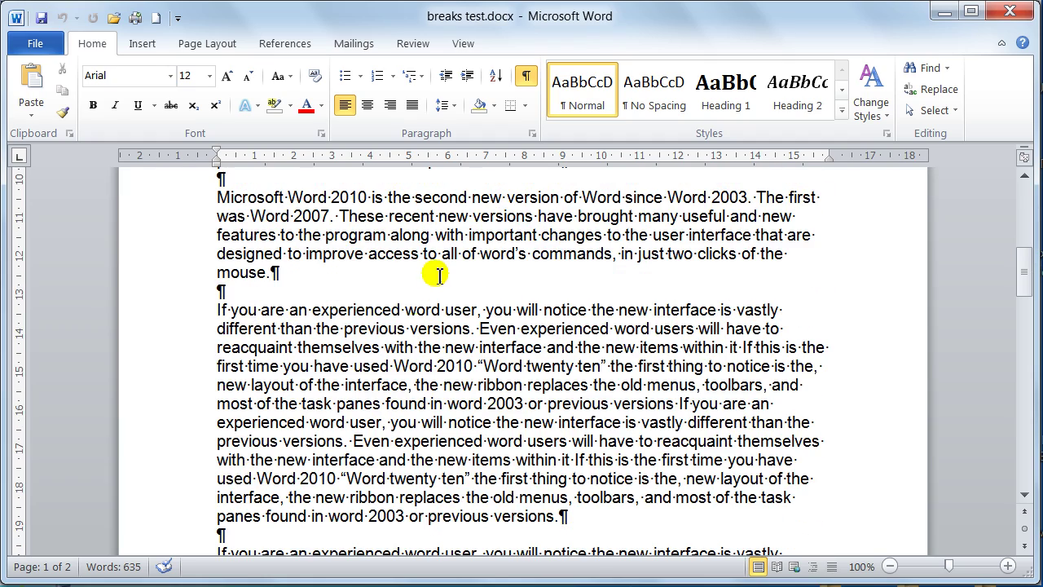
scroll(666, 400, "down", 3)
scroll(634, 405, "down", 9)
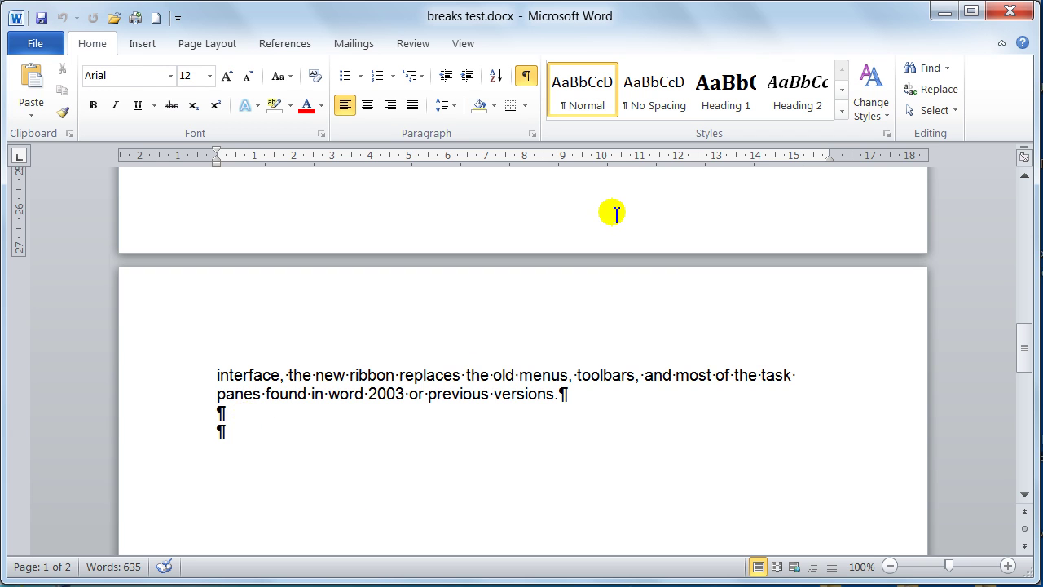
scroll(612, 214, "up", 2)
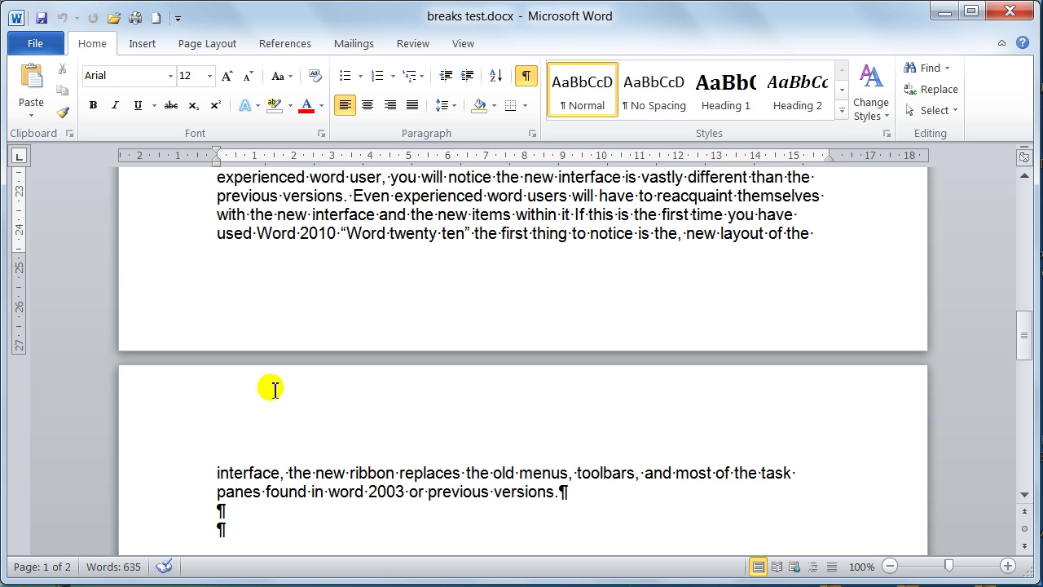
double_click(303, 315)
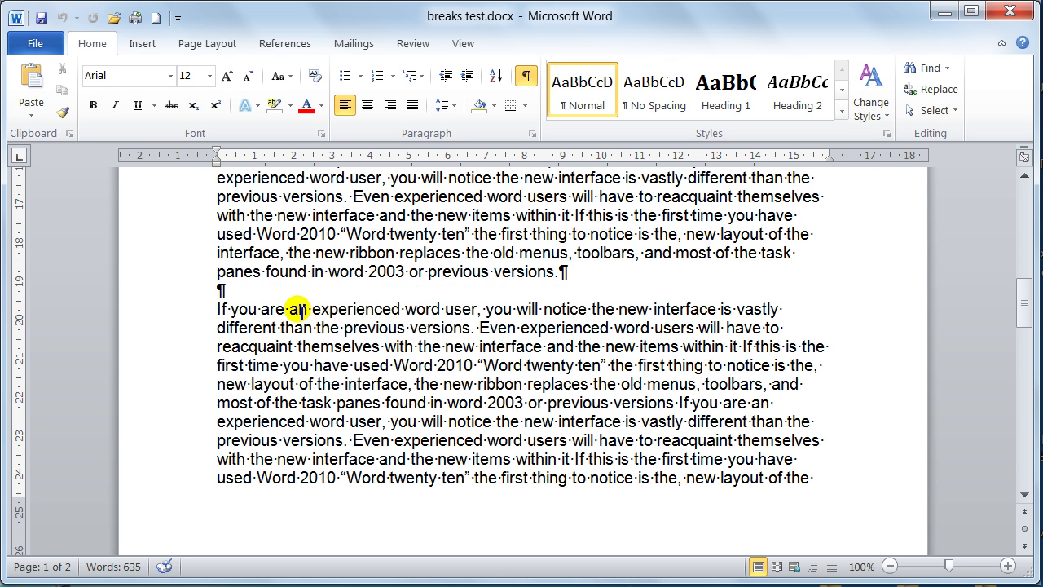
scroll(269, 424, "down", 2)
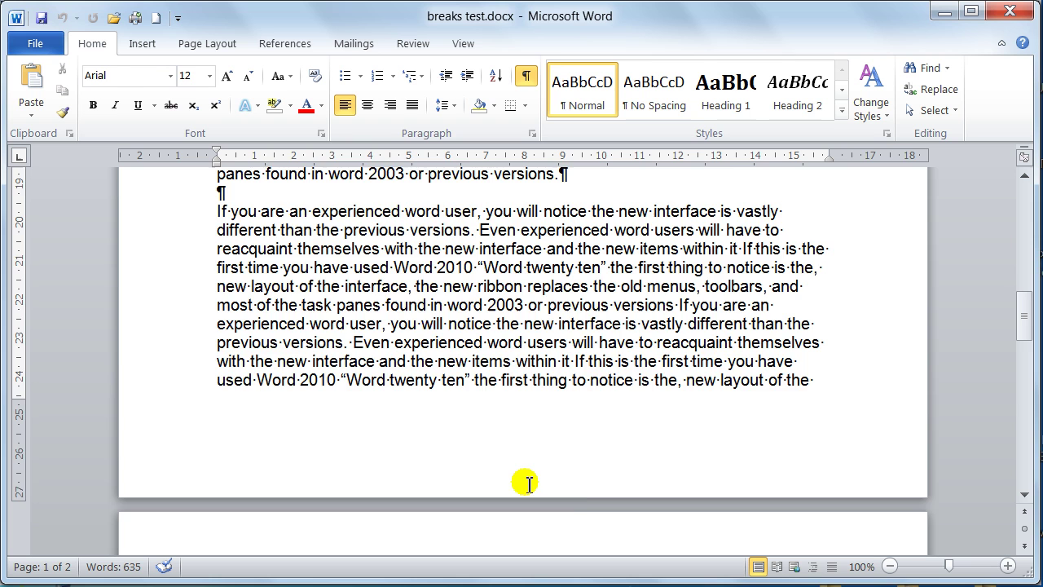
scroll(554, 493, "down", 1)
scroll(582, 505, "down", 2)
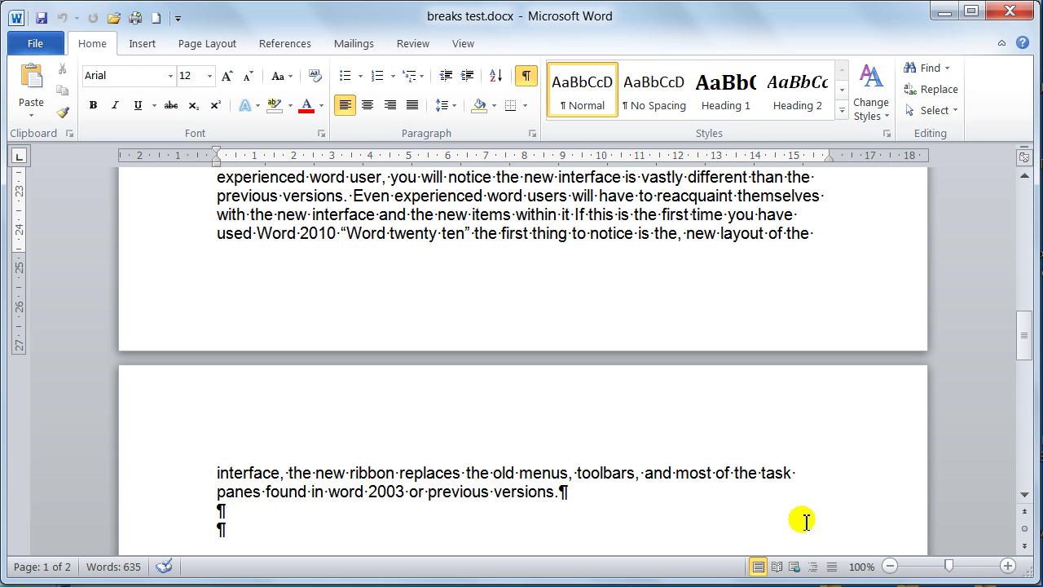
left_click(831, 565)
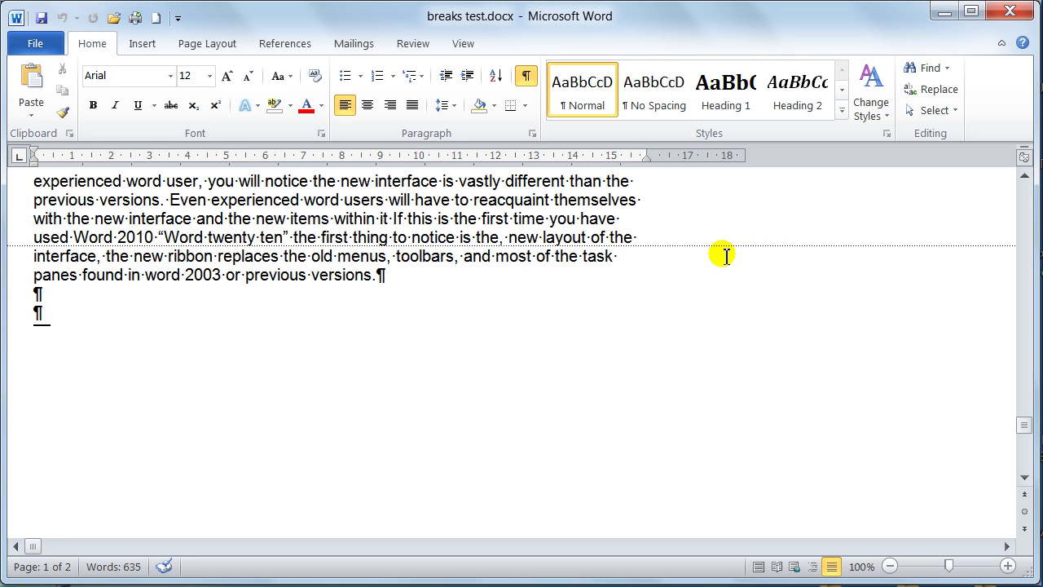
key("ctrl+v")
key("ctrl+v")
key("ctrl+v")
key("ctrl+v")
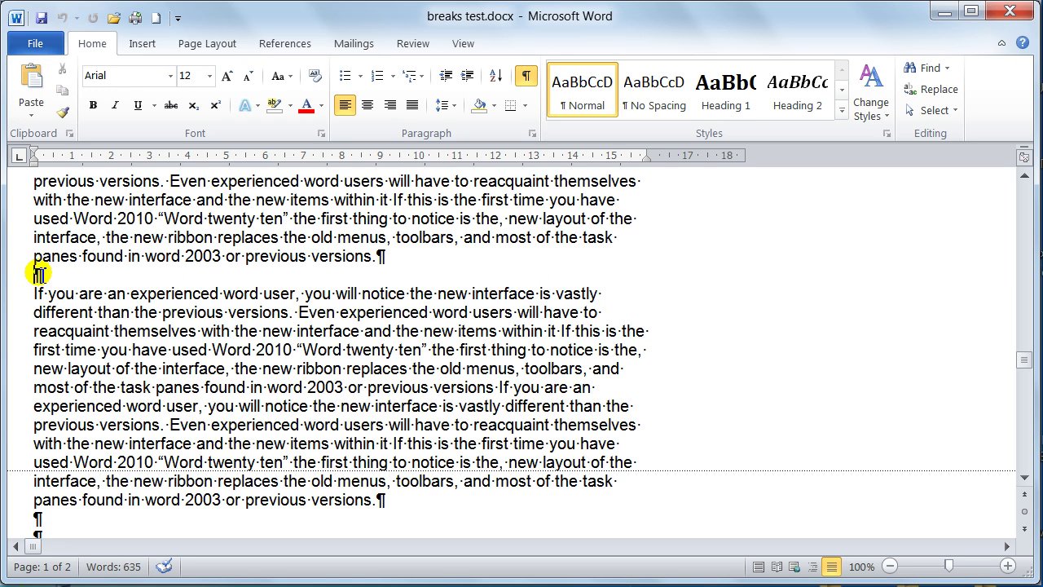
double_click(39, 274)
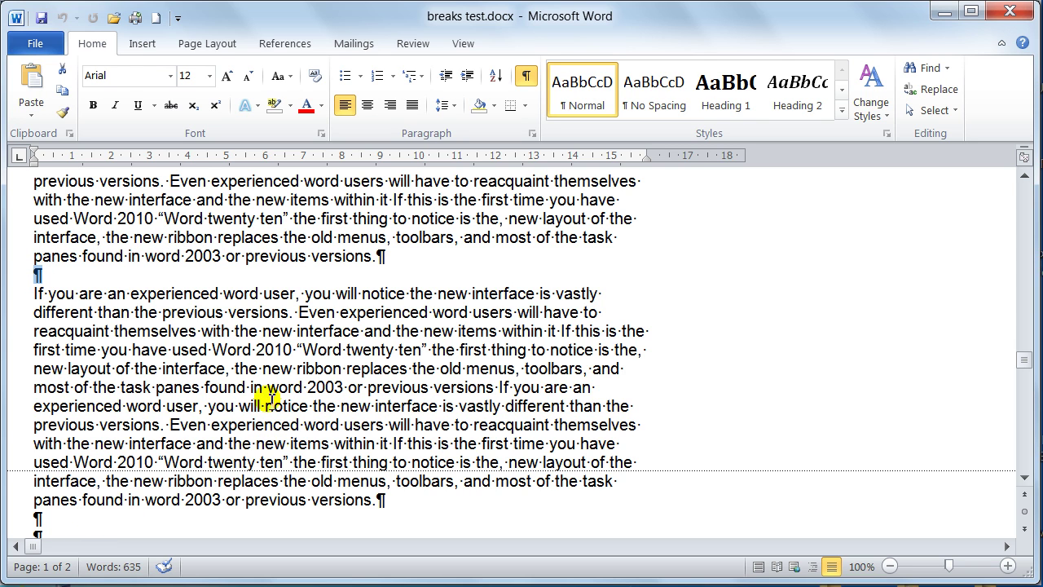
left_click(37, 274)
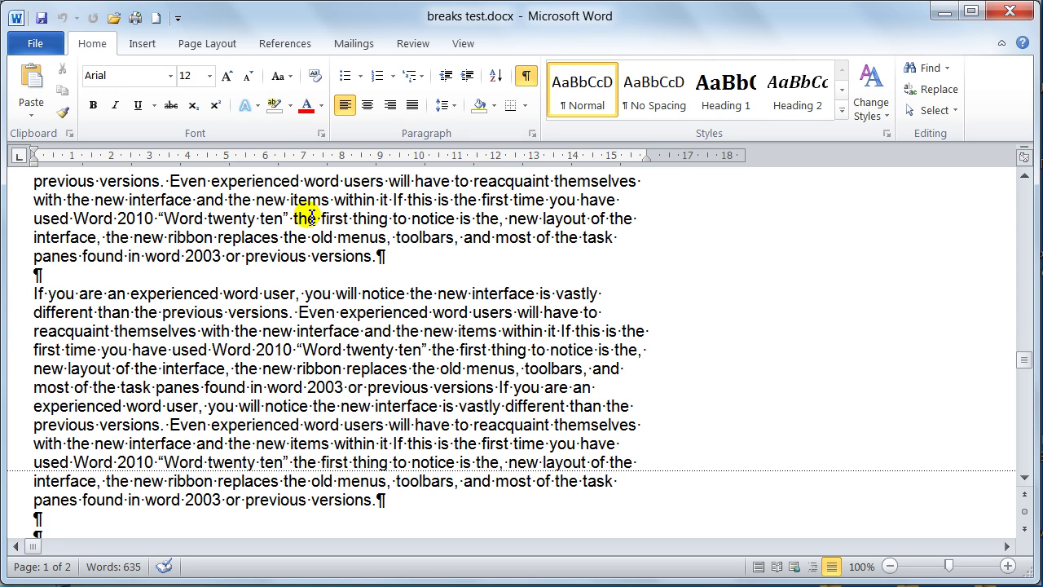
Insert a page break before the 'If you are an experienced word user' paragraph from Page Layout > Breaks
left_click(208, 45)
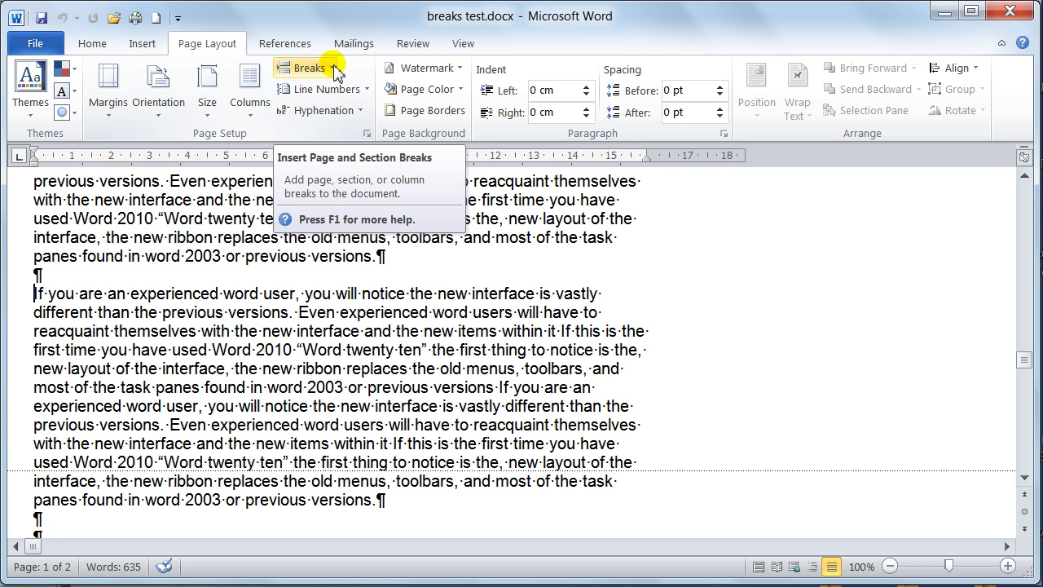
left_click(335, 72)
left_click(361, 135)
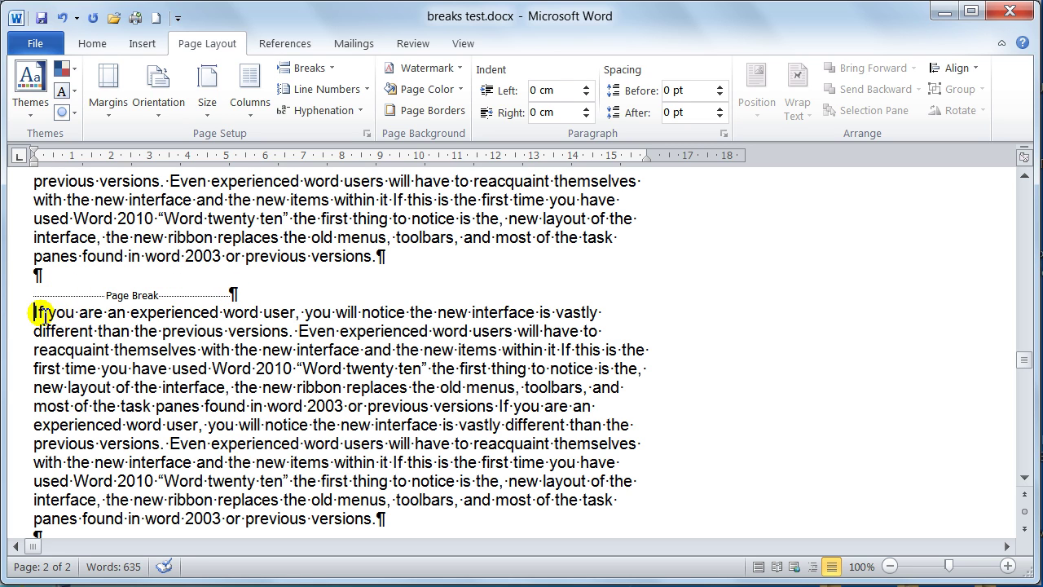
left_click_drag(27, 311, 69, 519)
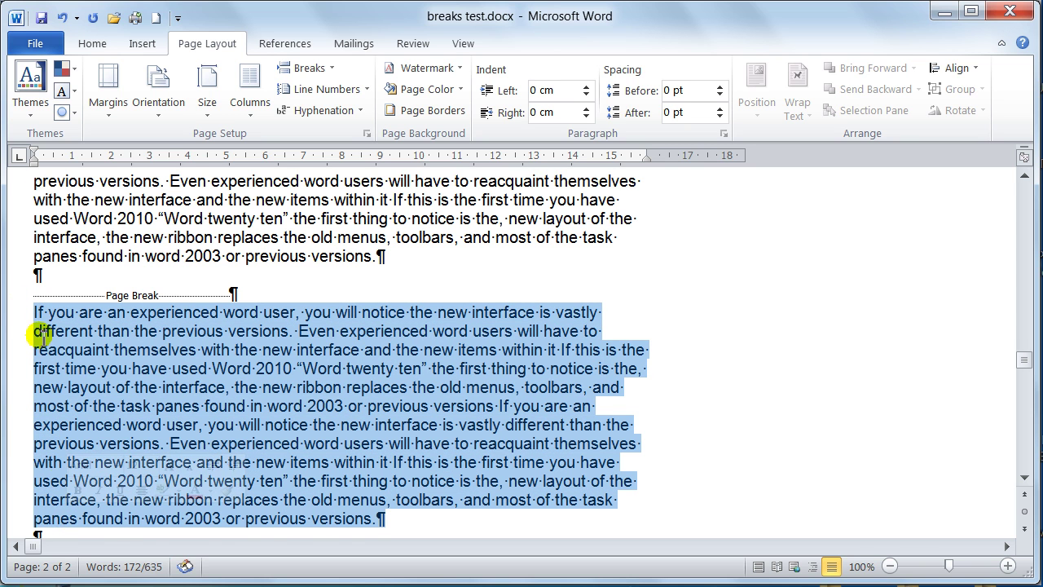
left_click(181, 381)
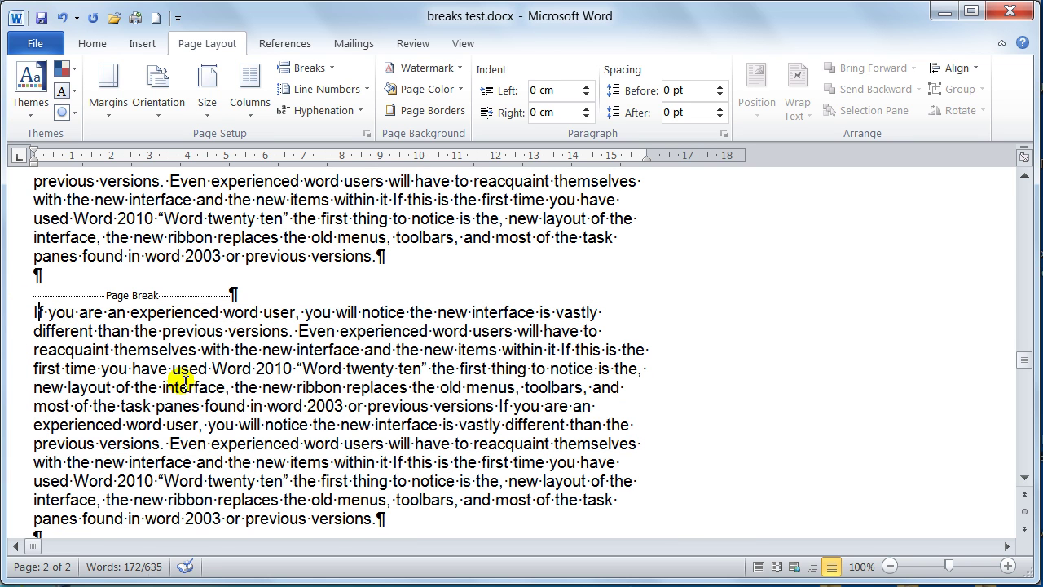
Switch back to Print Layout view and scroll to the page break
left_click(758, 566)
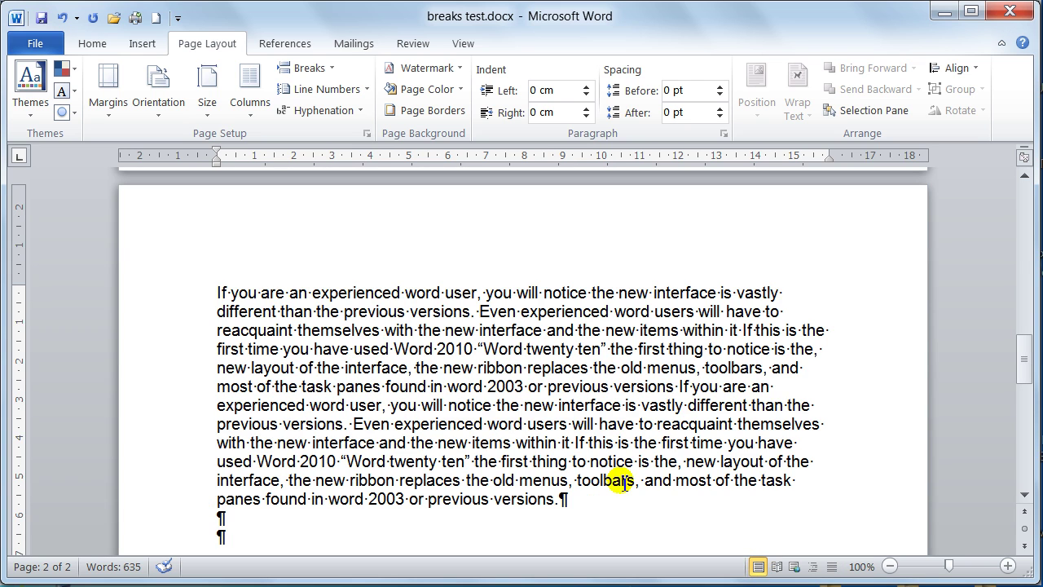
scroll(340, 341, "up", 2)
scroll(340, 341, "up", 7)
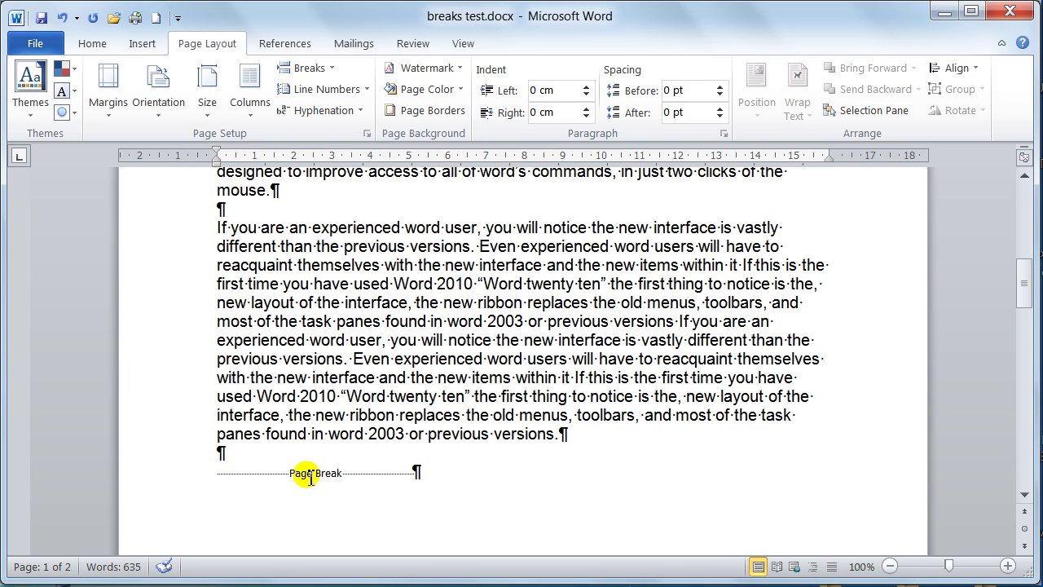
scroll(339, 432, "up", 4)
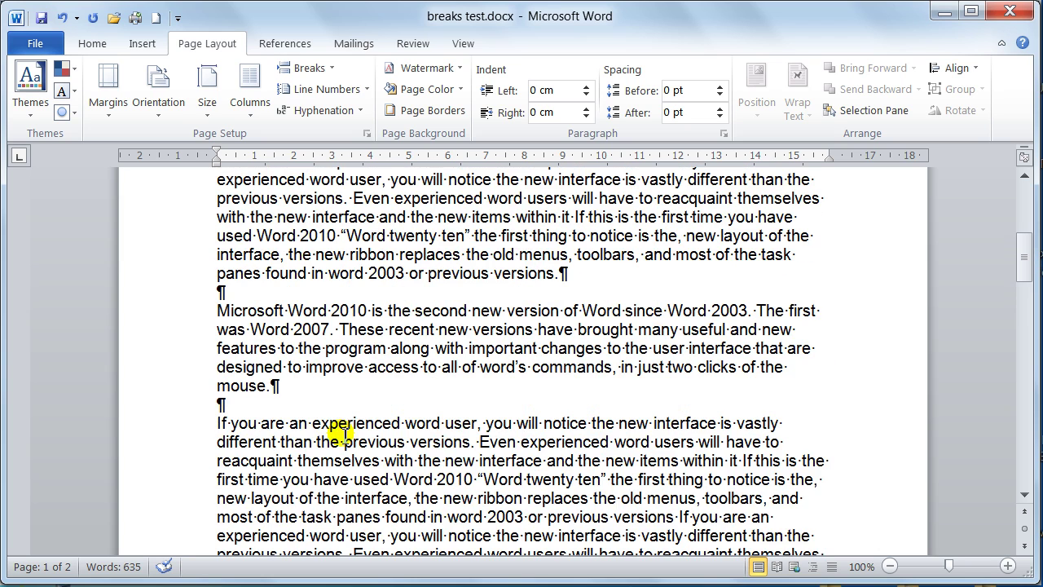
scroll(339, 419, "down", 6)
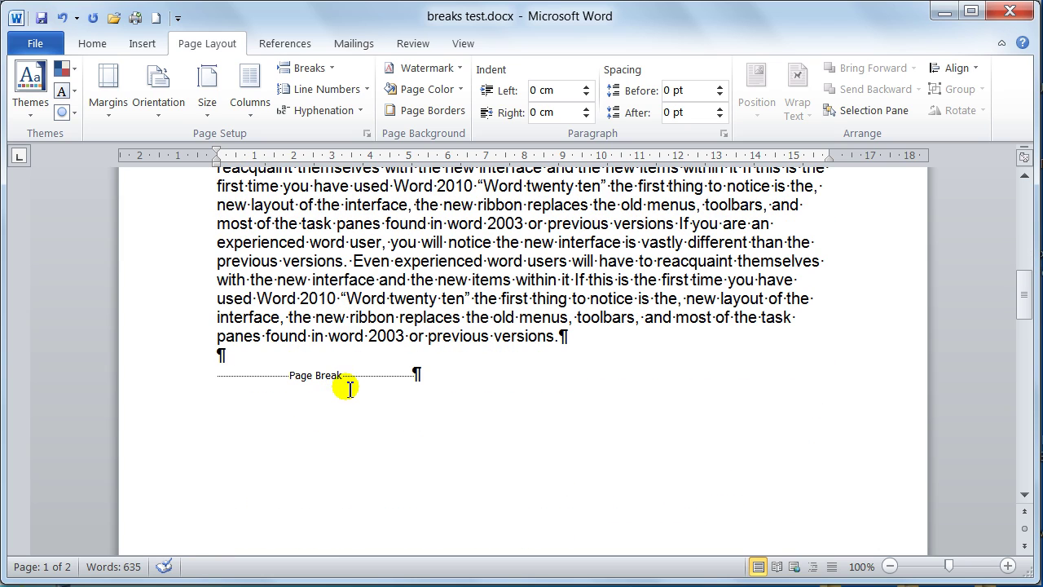
Delete the page break and an empty paragraph, then re-insert it with Ctrl+Enter before 'If you are'
left_click(415, 374)
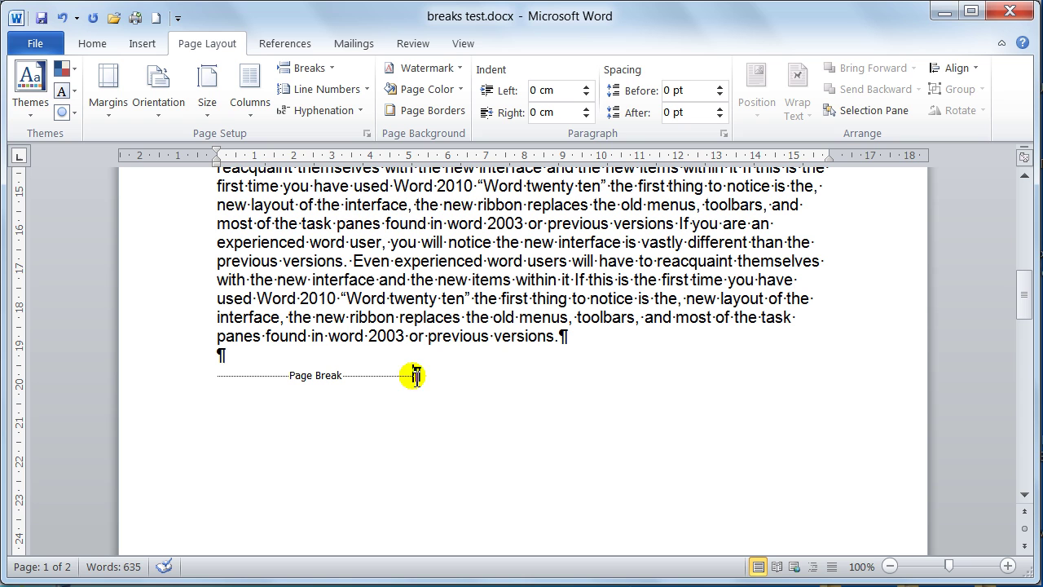
key("BackSpace")
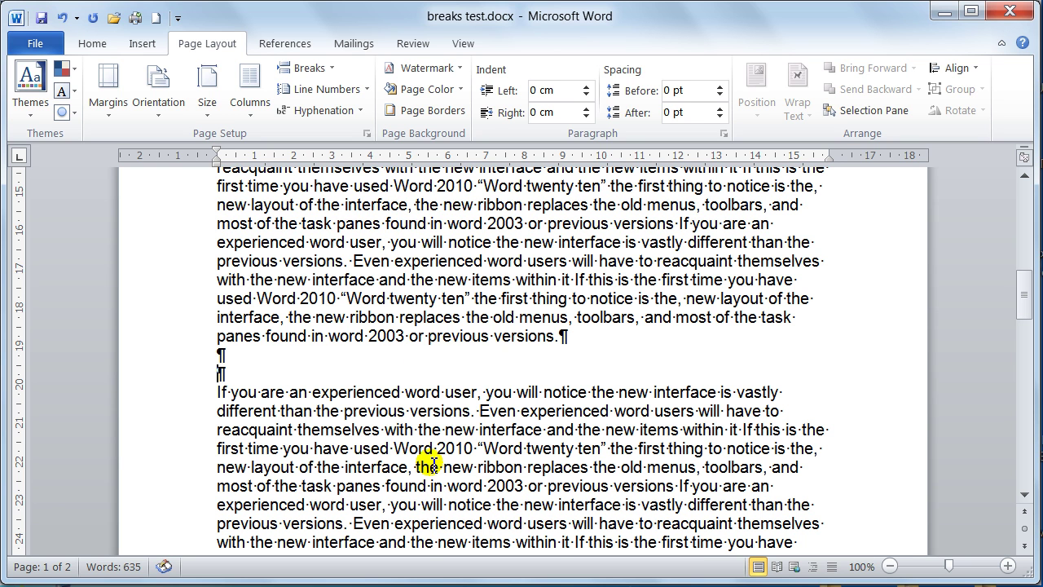
key("BackSpace")
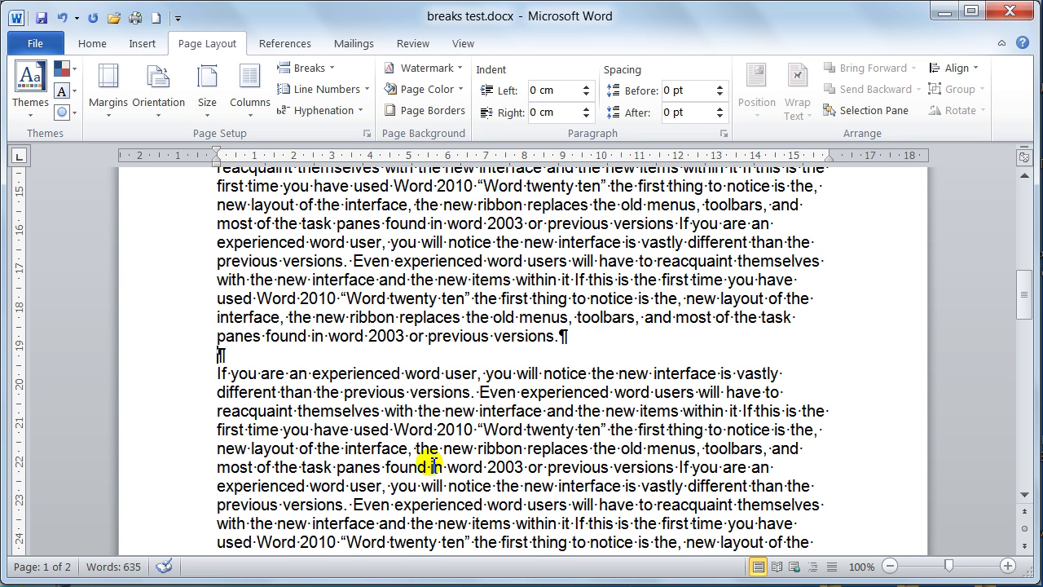
key("Down")
key("ctrl+Return")
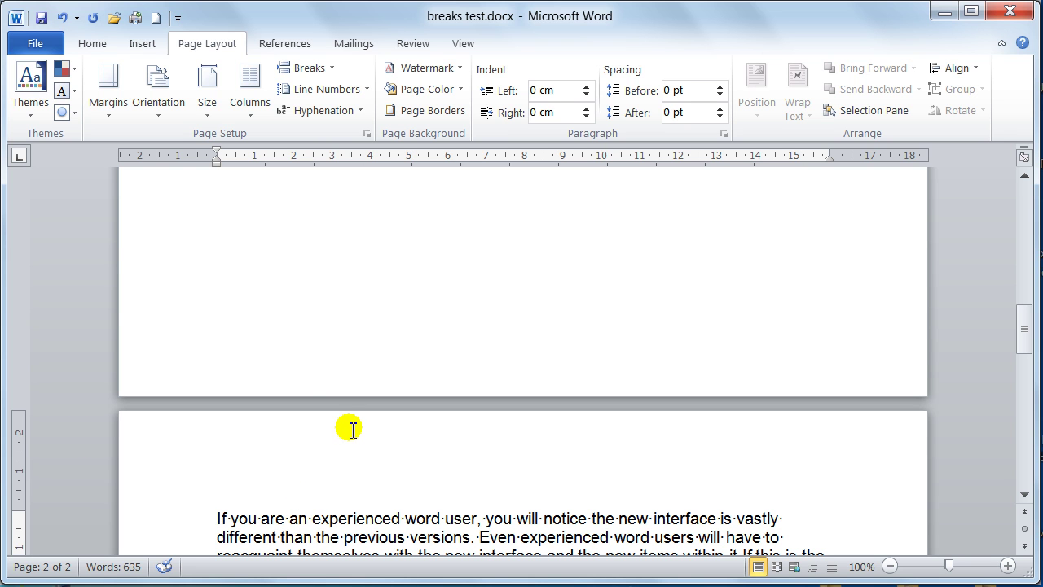
scroll(352, 429, "down", 4)
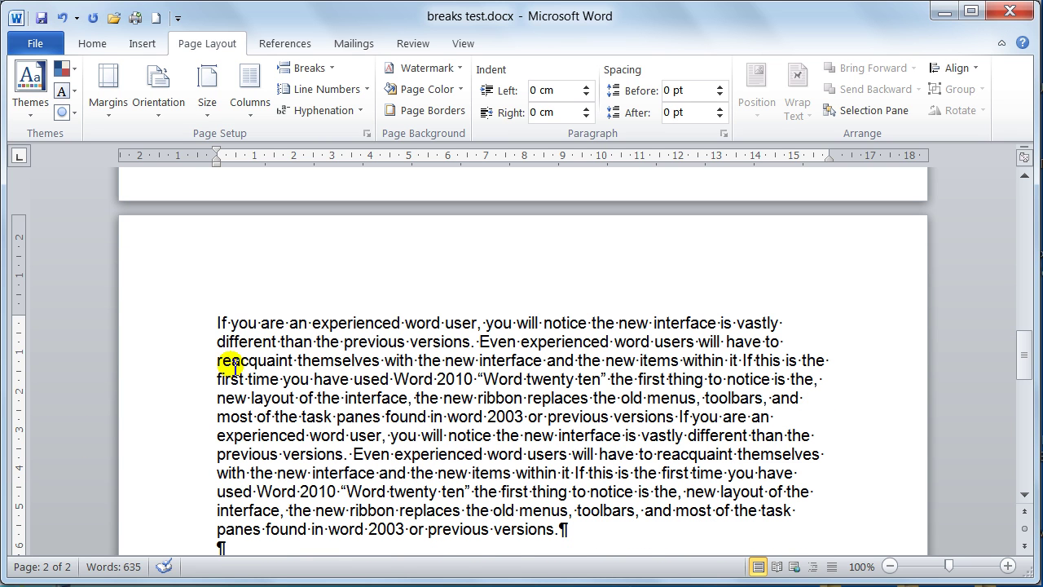
scroll(233, 363, "up", 3)
scroll(234, 364, "down", 8)
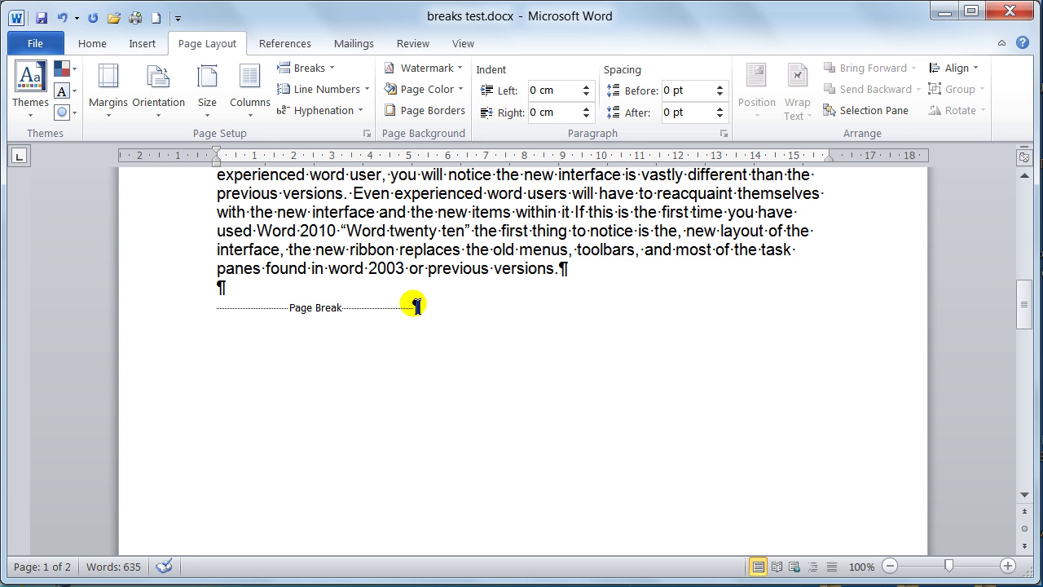
Redo the page break with Ctrl+Enter and delete the blank paragraph at the top of page 2
left_click(415, 306)
left_click(220, 308)
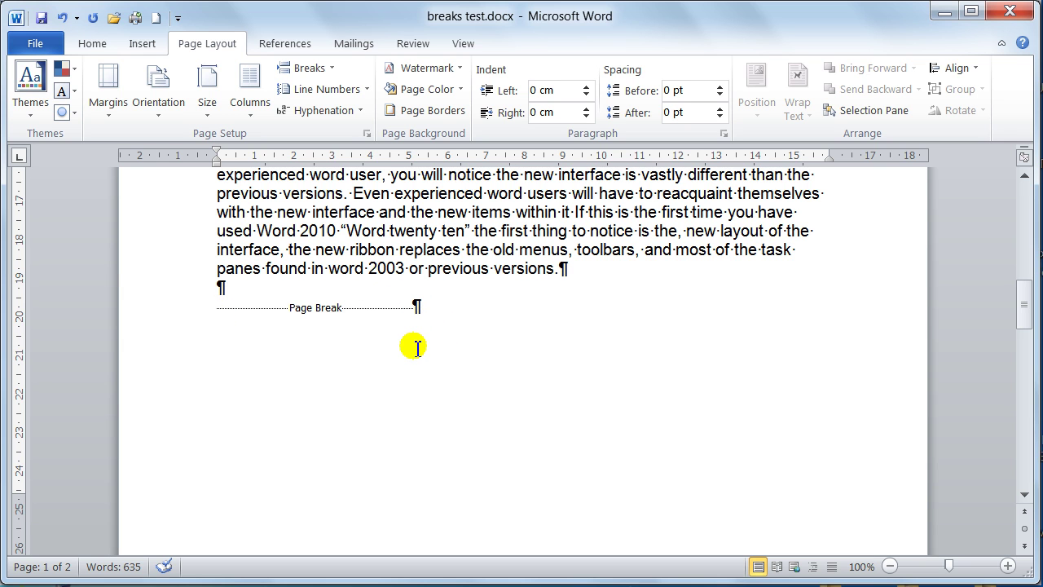
key("Delete")
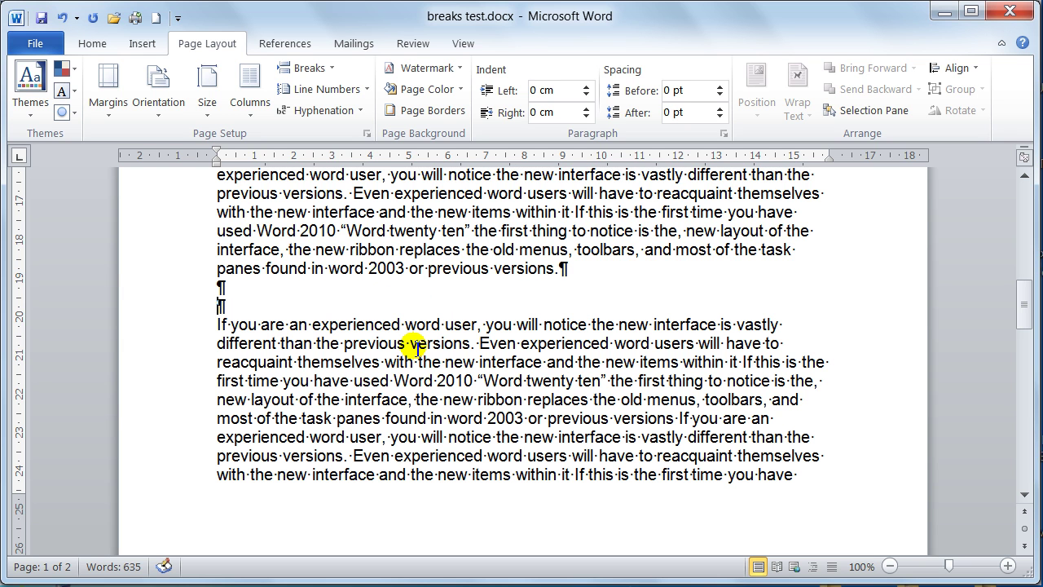
key("BackSpace")
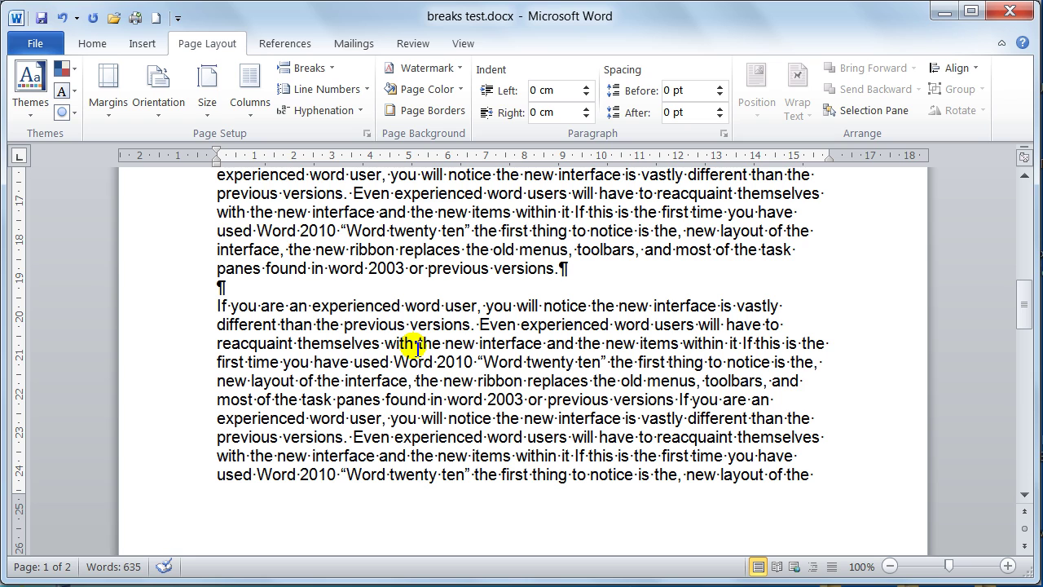
key("ctrl+Return")
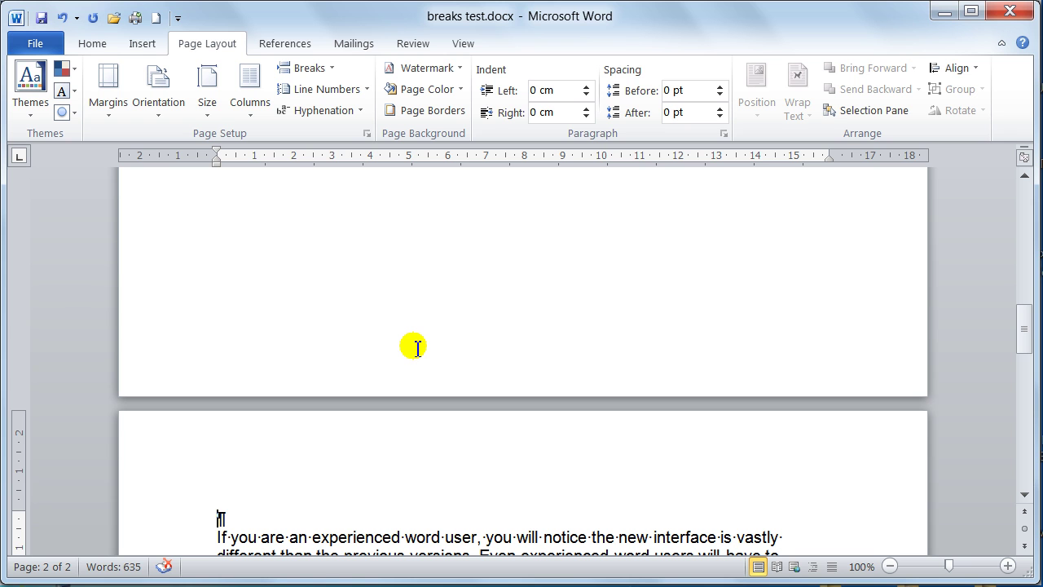
key("Delete")
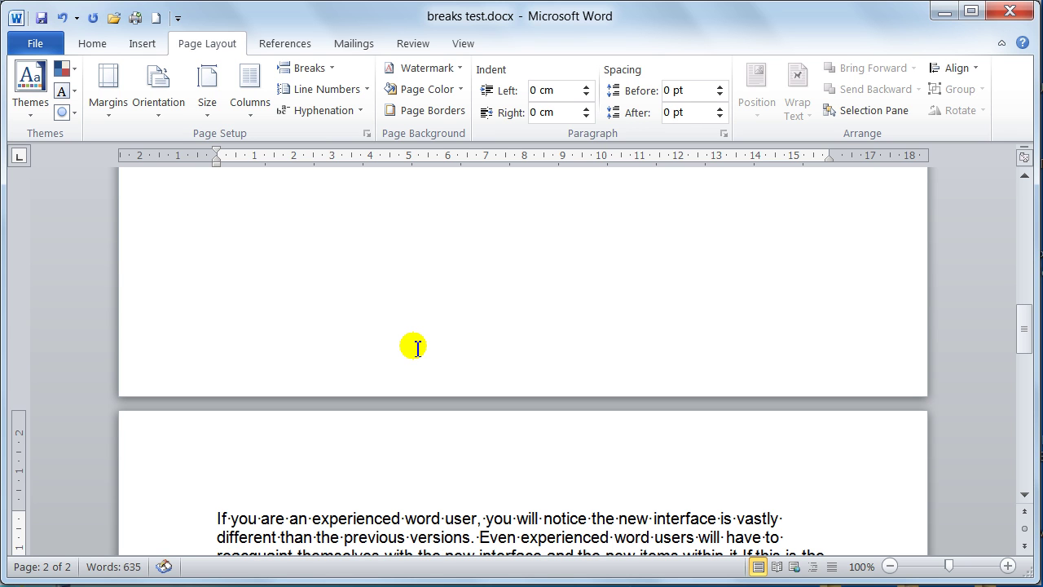
scroll(717, 424, "up", 7)
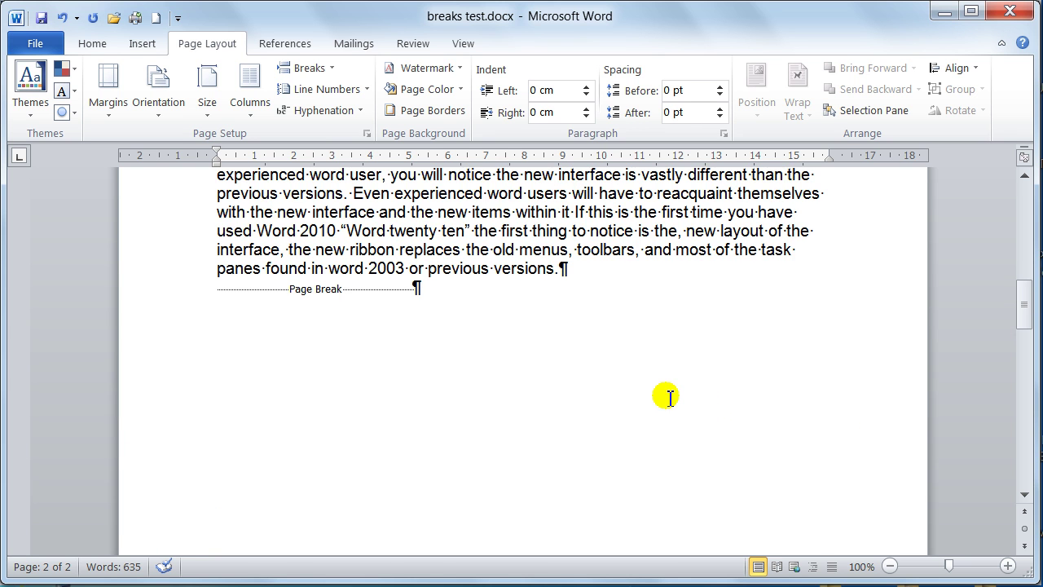
scroll(587, 379, "up", 10)
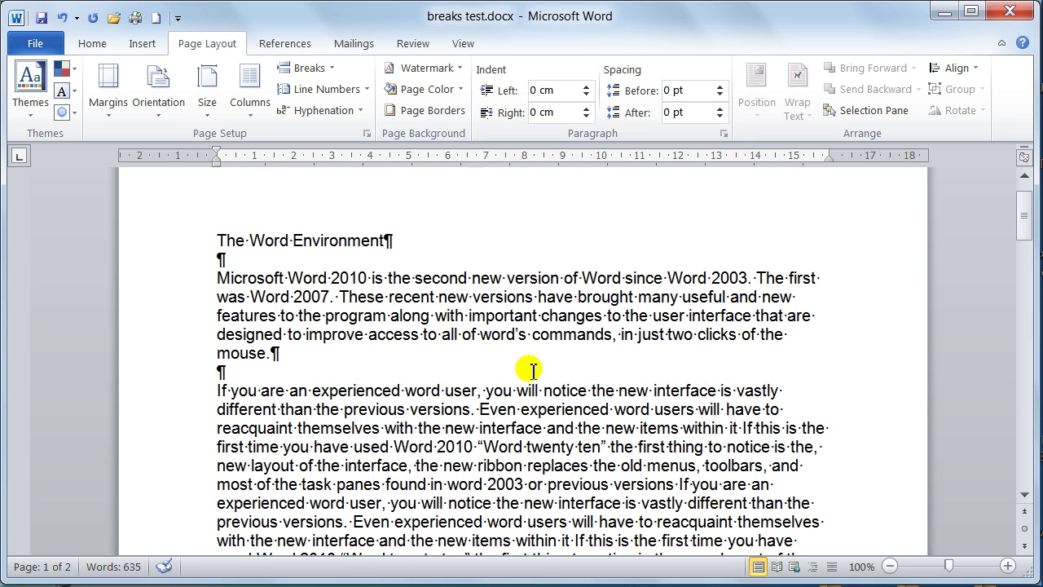
left_click(621, 278)
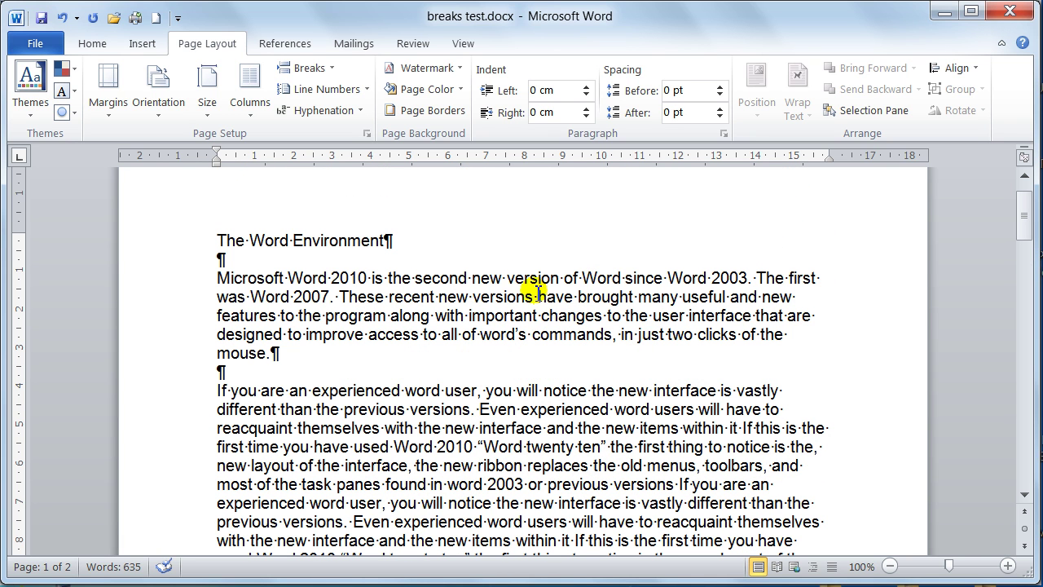
left_click(335, 70)
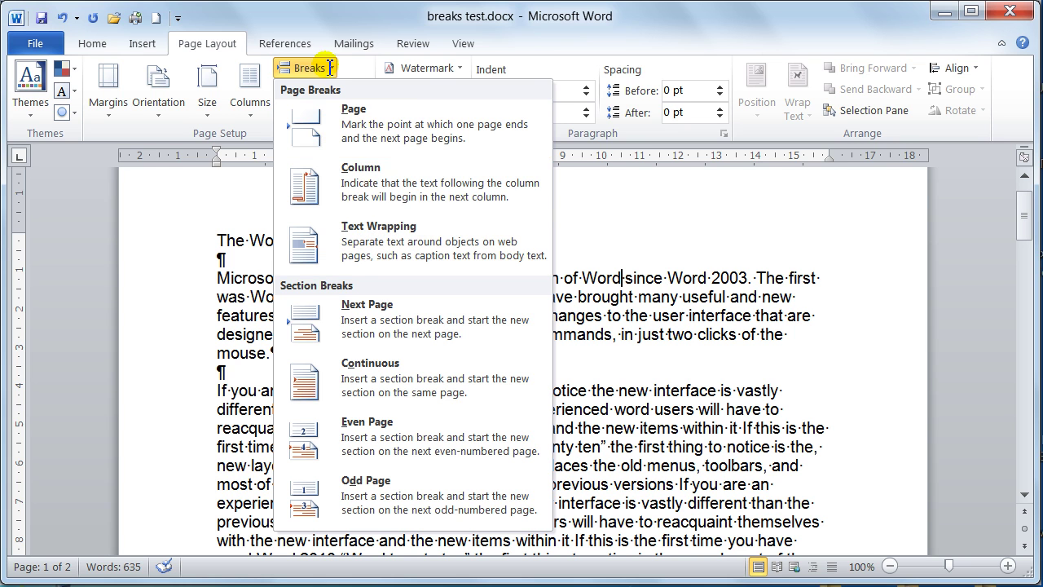
left_click(298, 67)
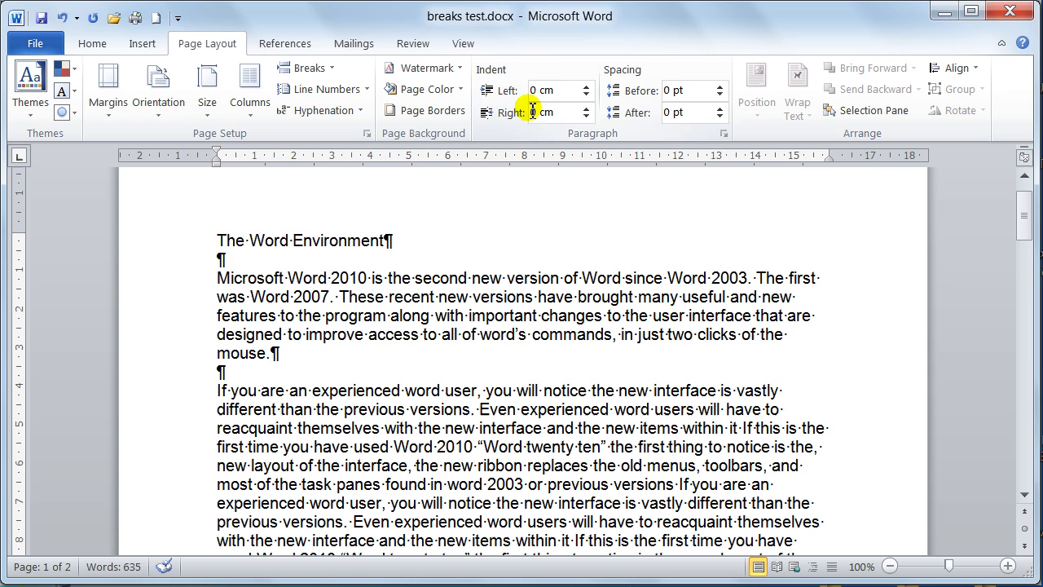
Insert a text-wrapping break before 'since Word 2003' and a line break after 'recent'
left_click(625, 277)
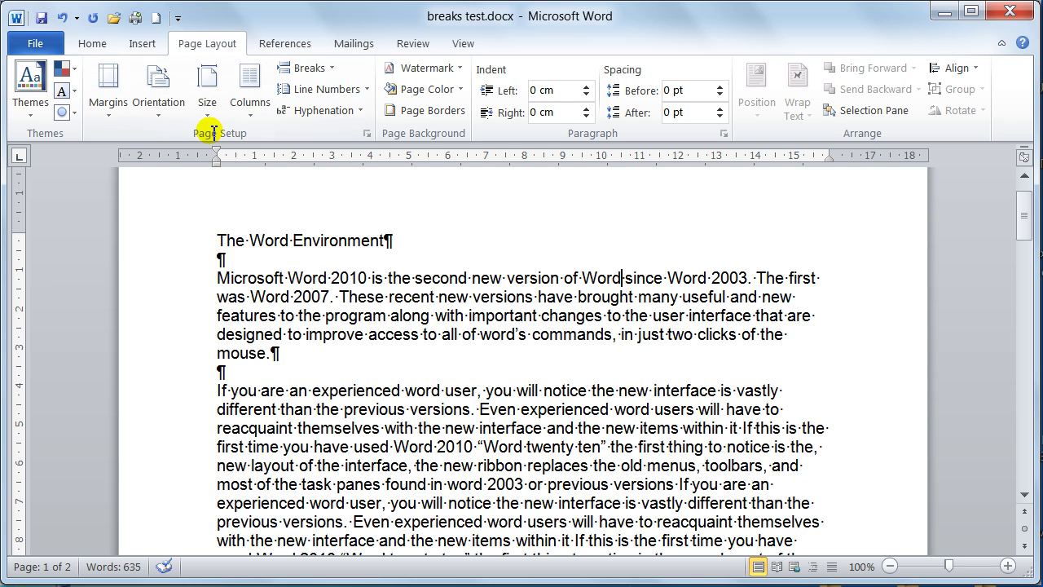
left_click(328, 69)
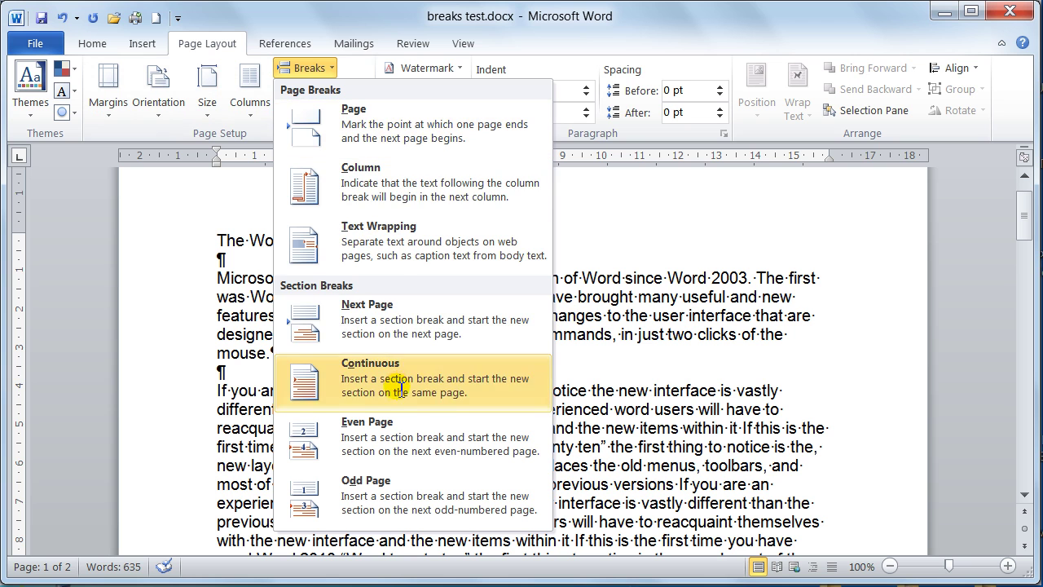
left_click(395, 241)
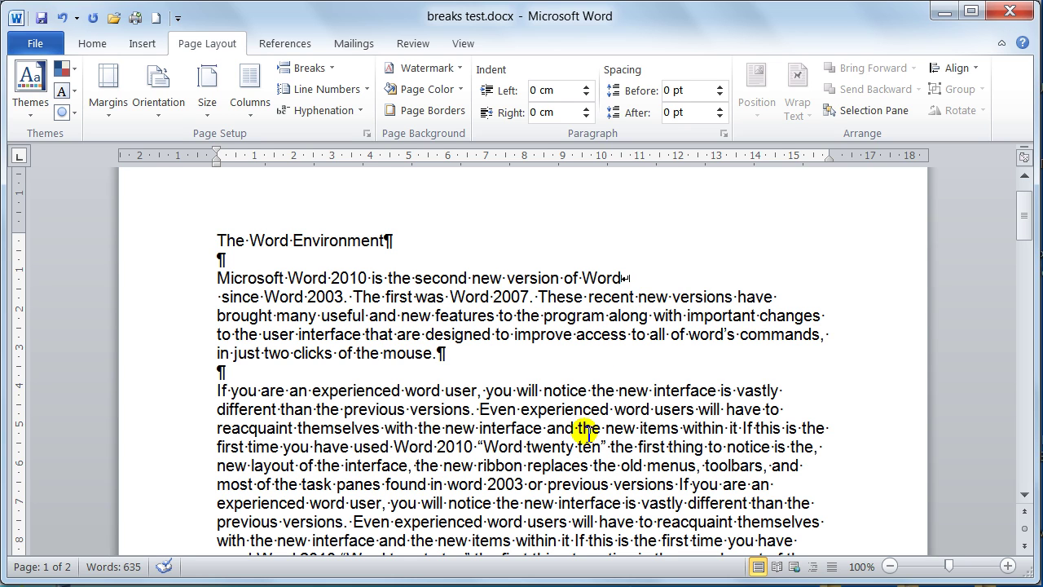
key("shift+Return")
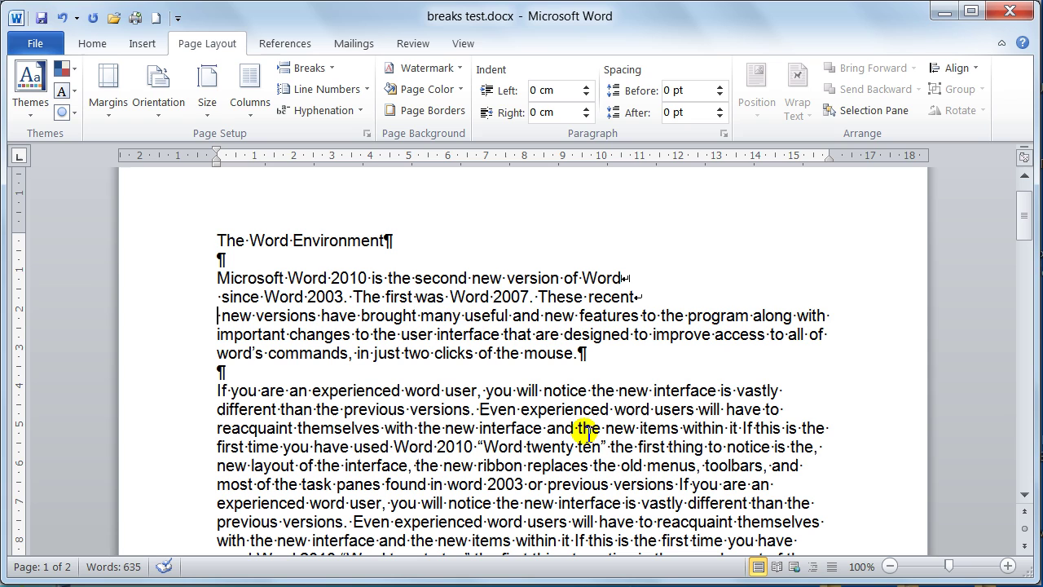
key("Delete")
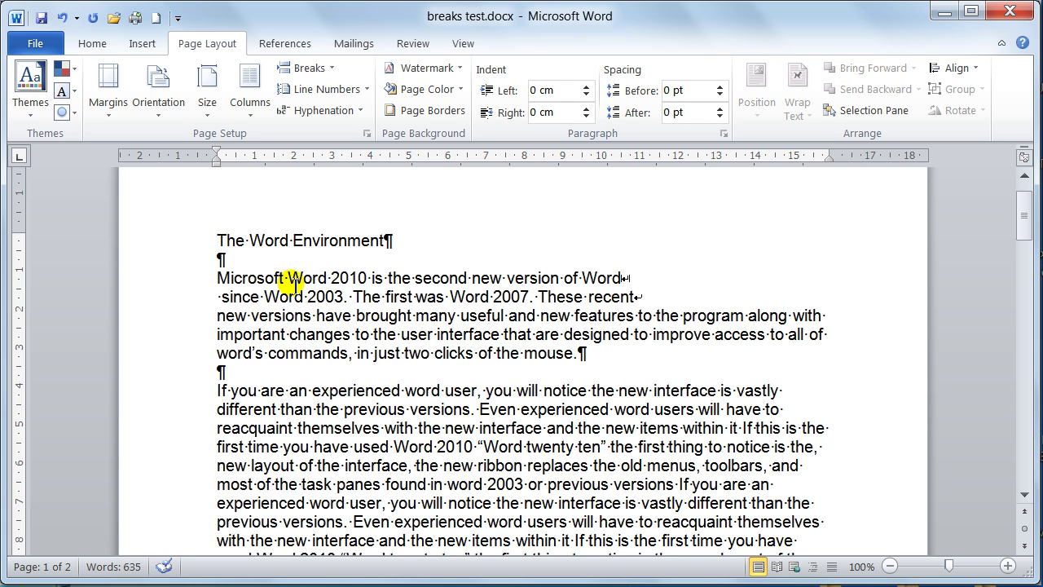
Remove the leading space before 'since' and break the line after 'features' before 'to the program'
left_click(220, 296)
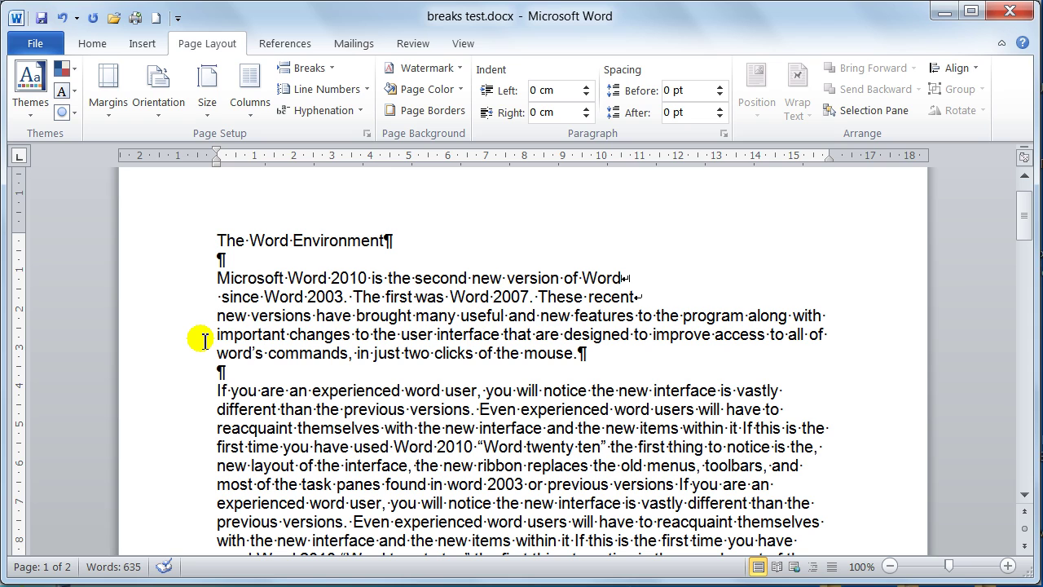
key("Delete")
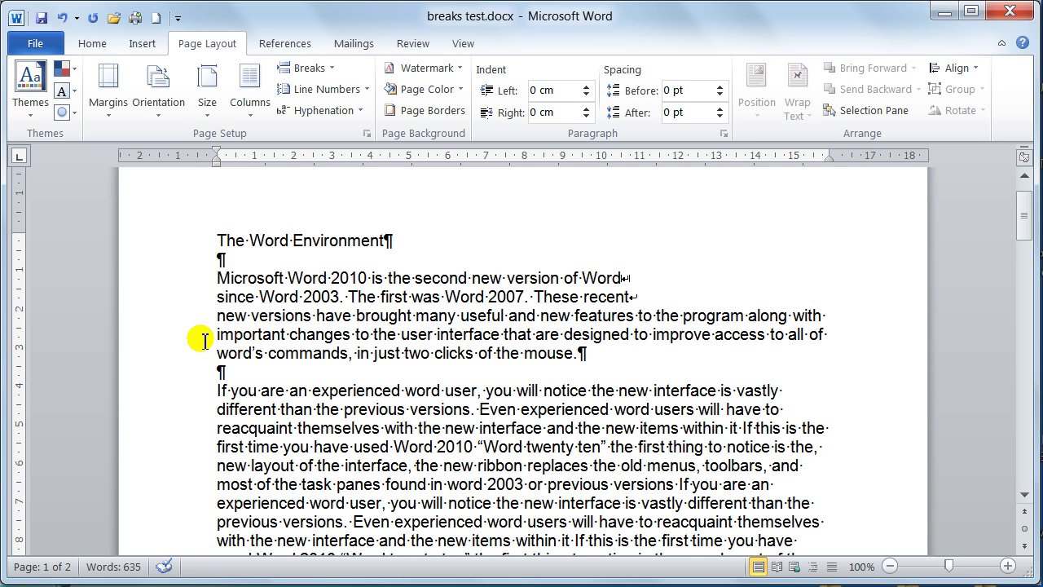
left_click(636, 315)
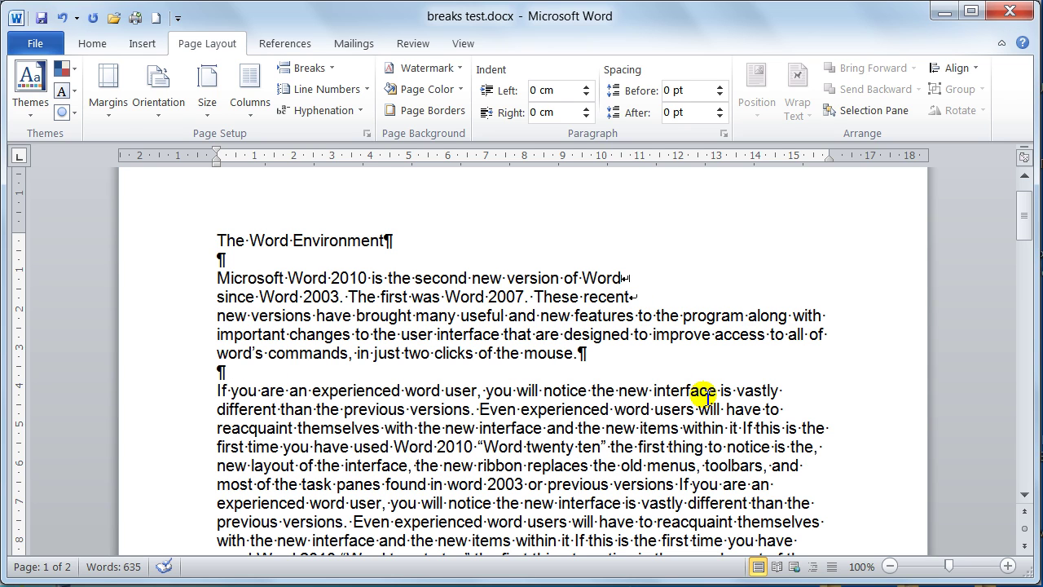
key("Delete")
key("shift+Return")
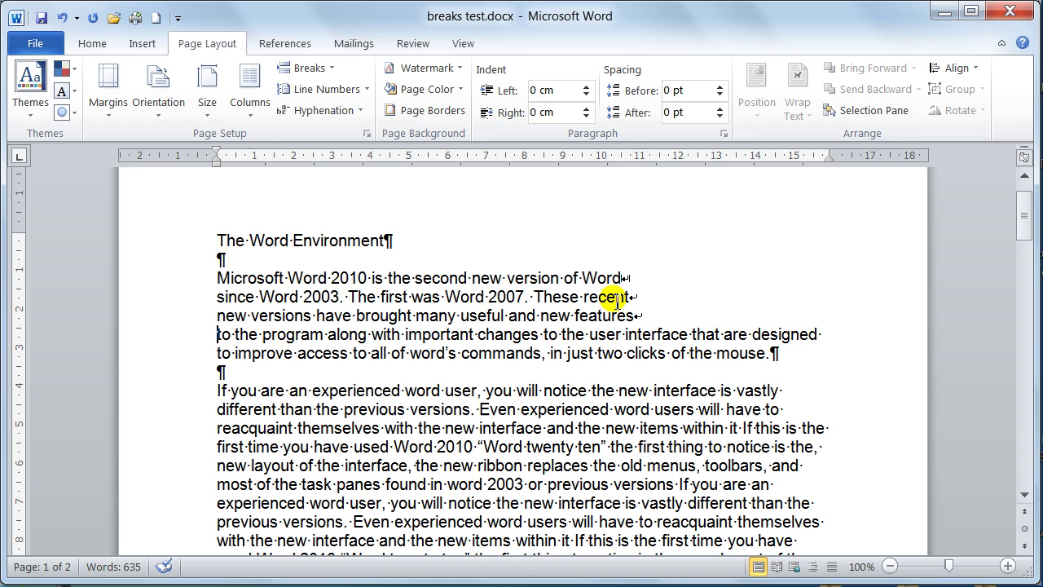
Dismiss the Breaks list without inserting anything and create a new blank document with Ctrl+N
scroll(600, 324, "down", 3)
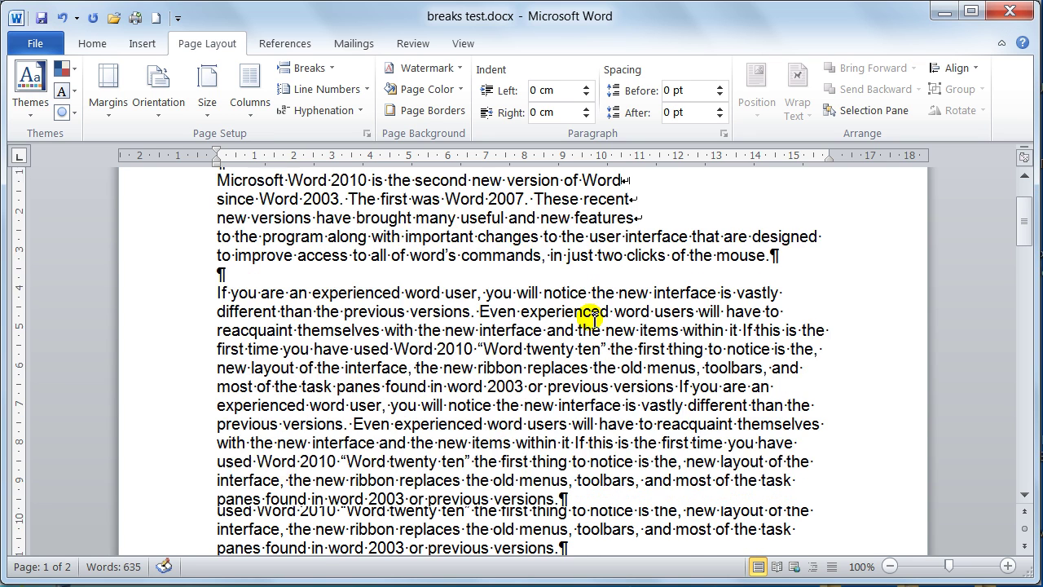
left_click(334, 69)
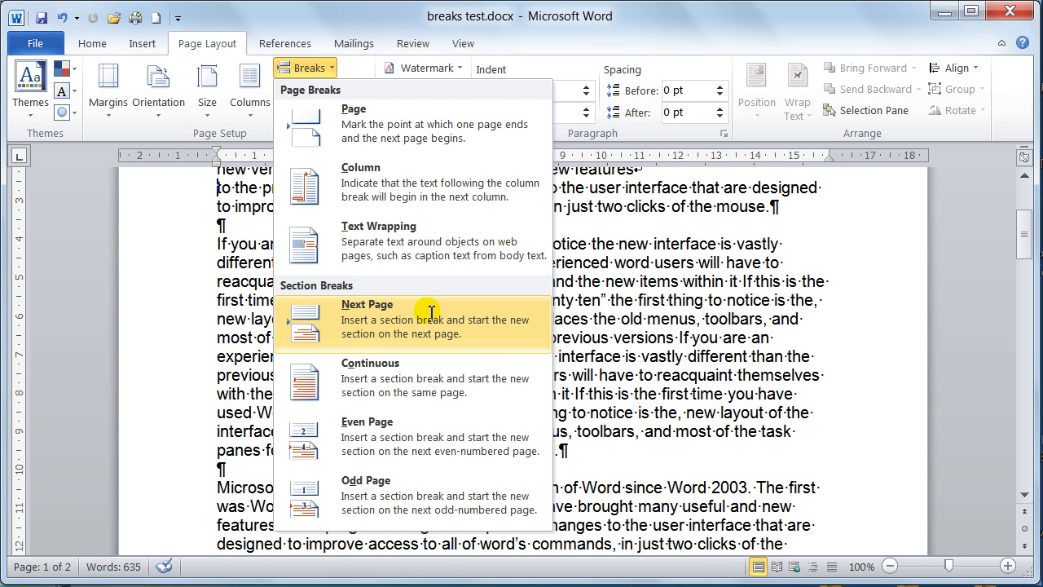
left_click(317, 68)
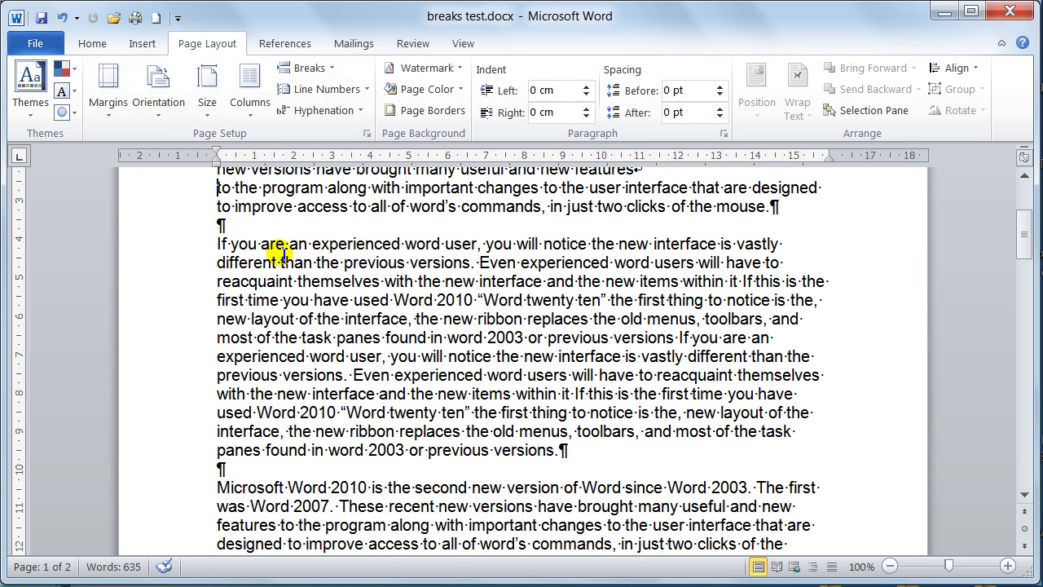
key("ctrl+n")
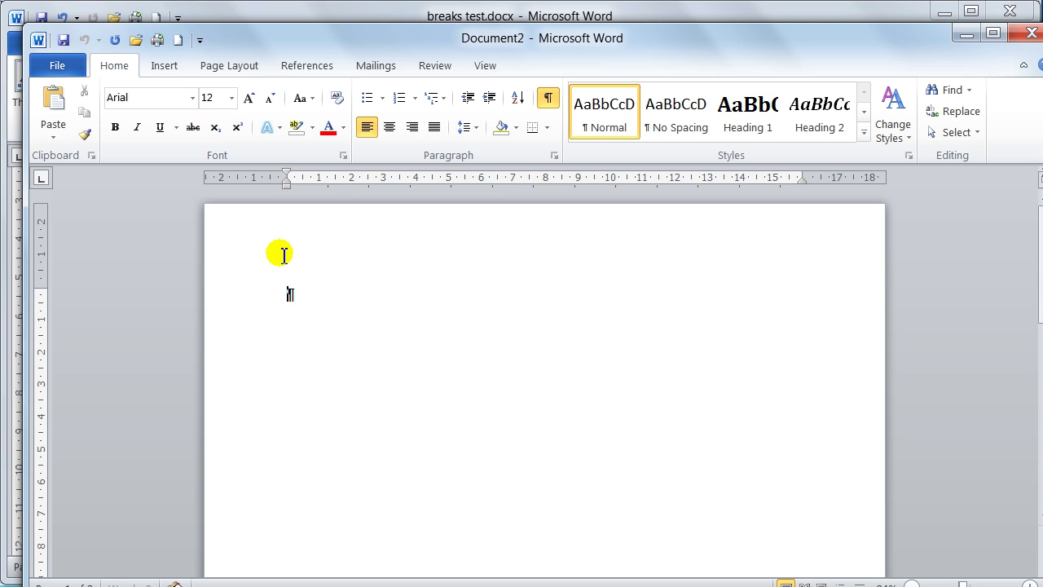
Maximize the Document2 window and type the sample text 'vdkfjgjdkdop'
double_click(400, 31)
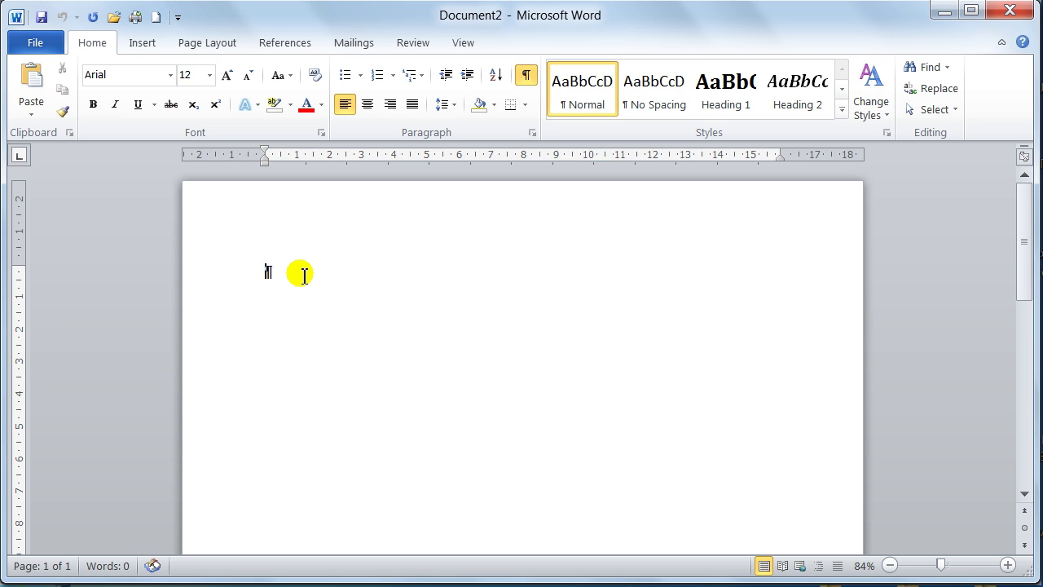
type("vdkfjgjdkdop")
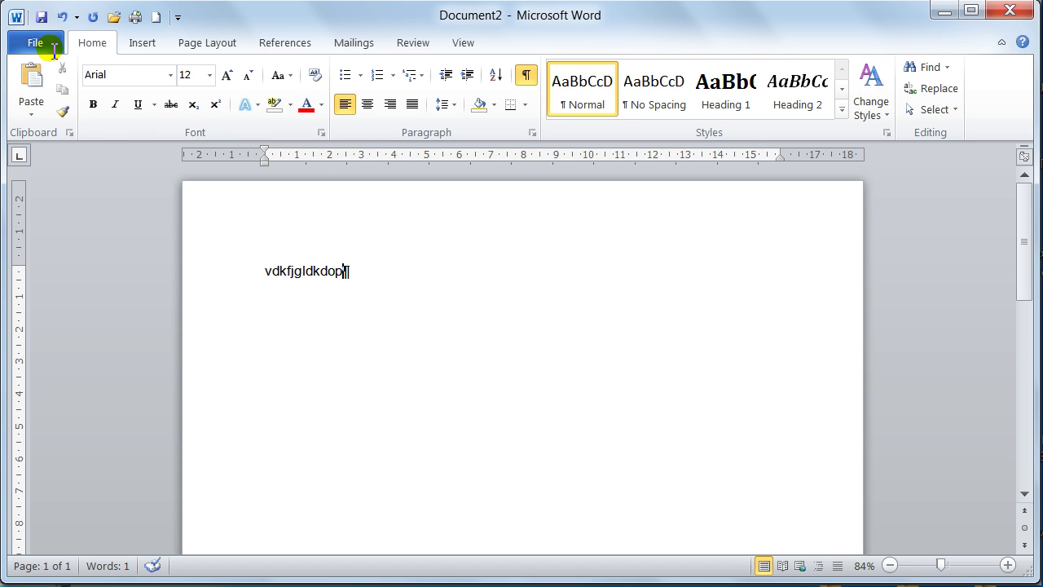
left_click(204, 41)
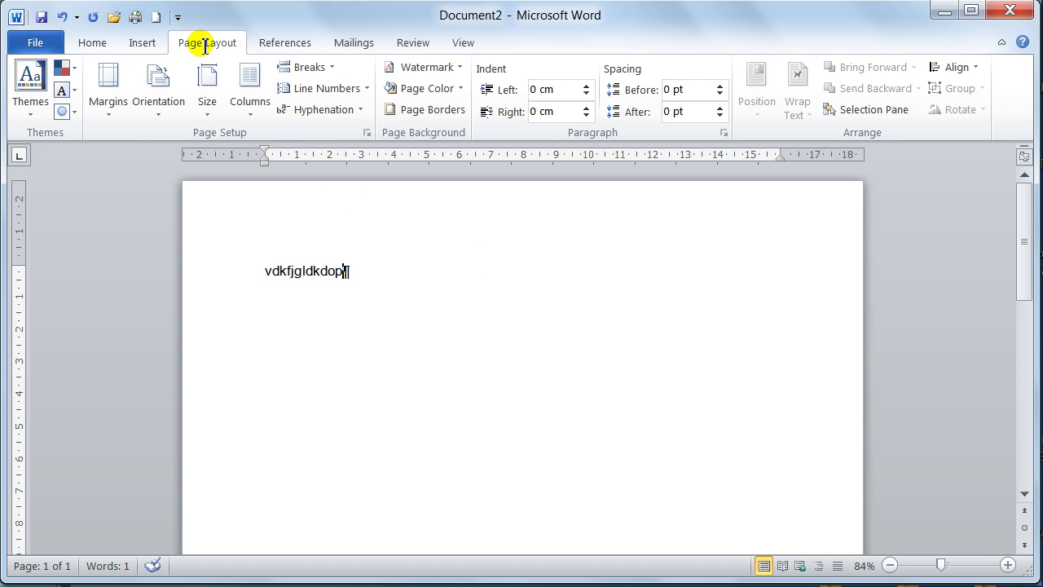
Make the pages from this point forward landscape and type 'Page 2 Landscap' on the new page
left_click(367, 132)
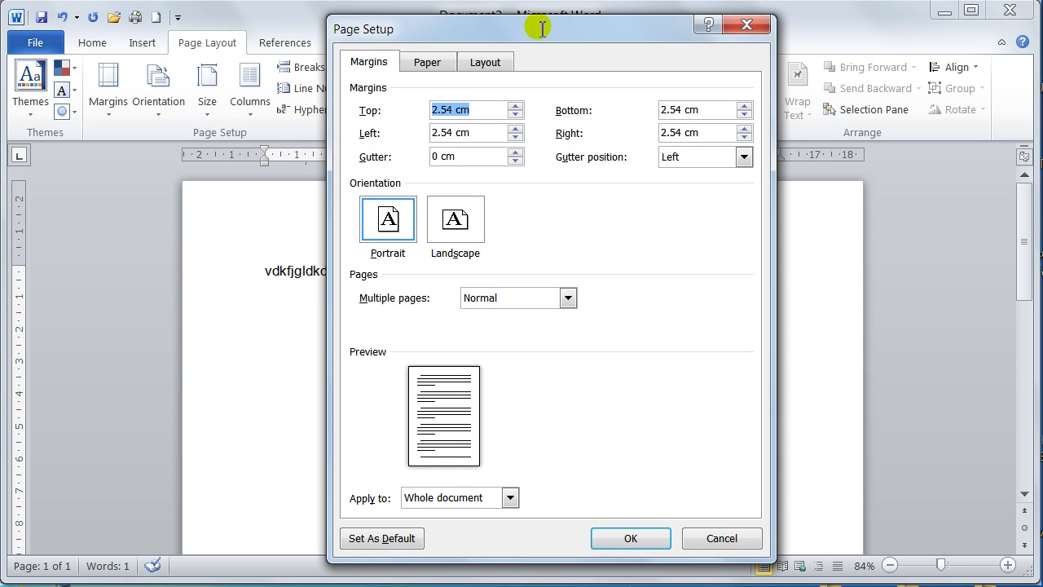
left_click_drag(533, 28, 684, 29)
left_click(596, 227)
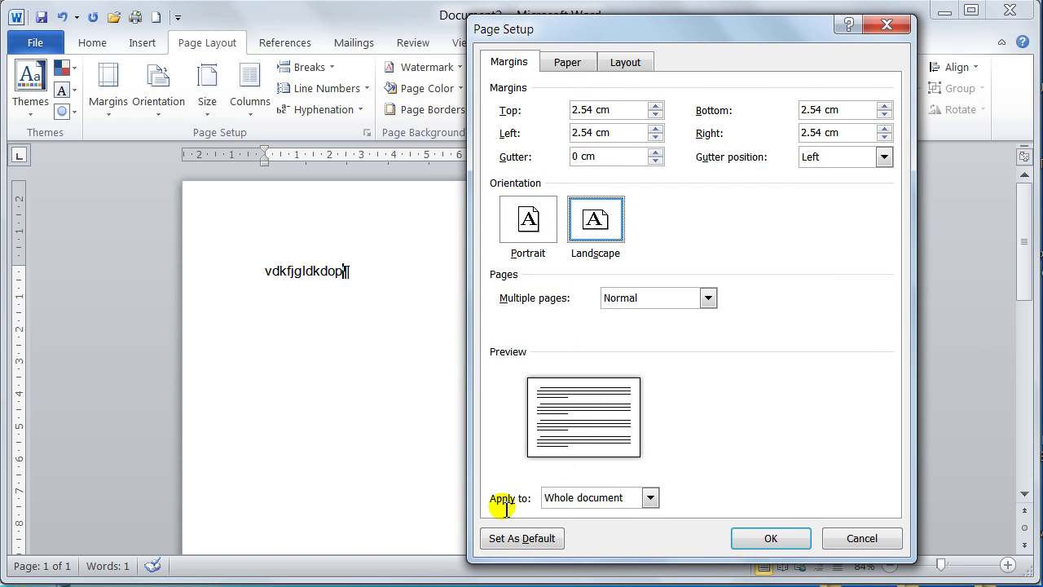
left_click(570, 497)
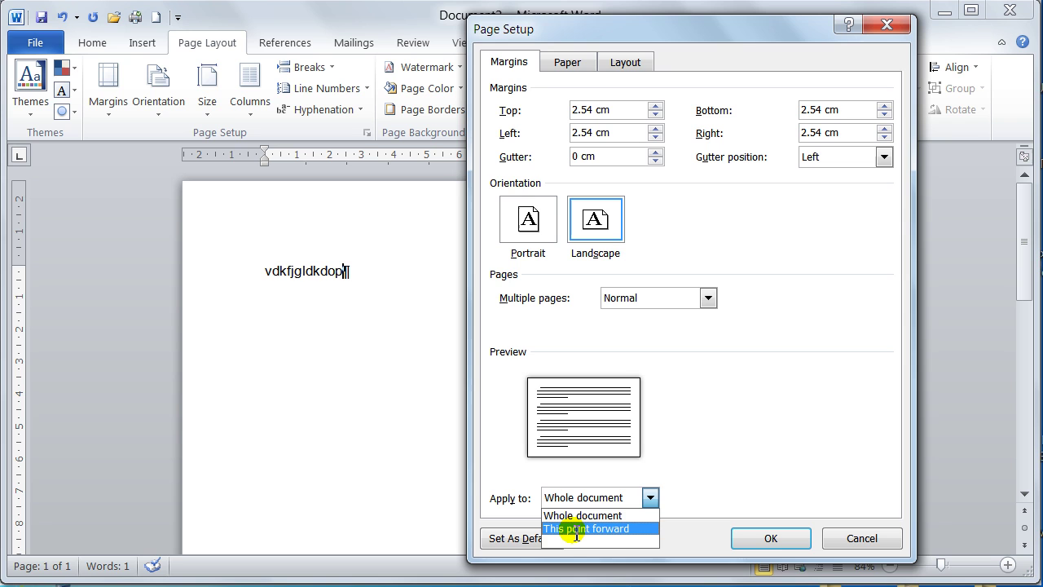
left_click(563, 529)
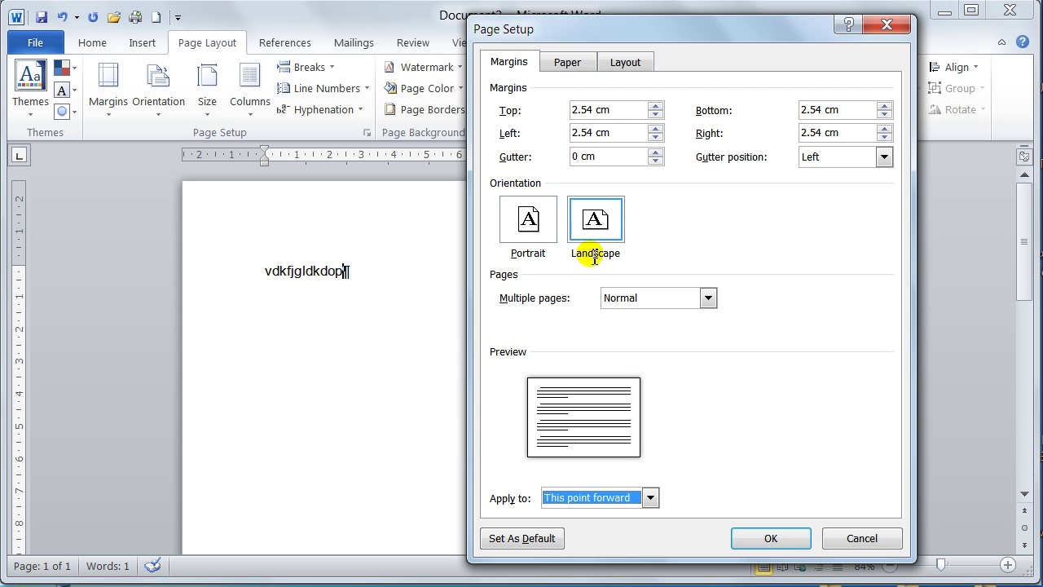
left_click(769, 538)
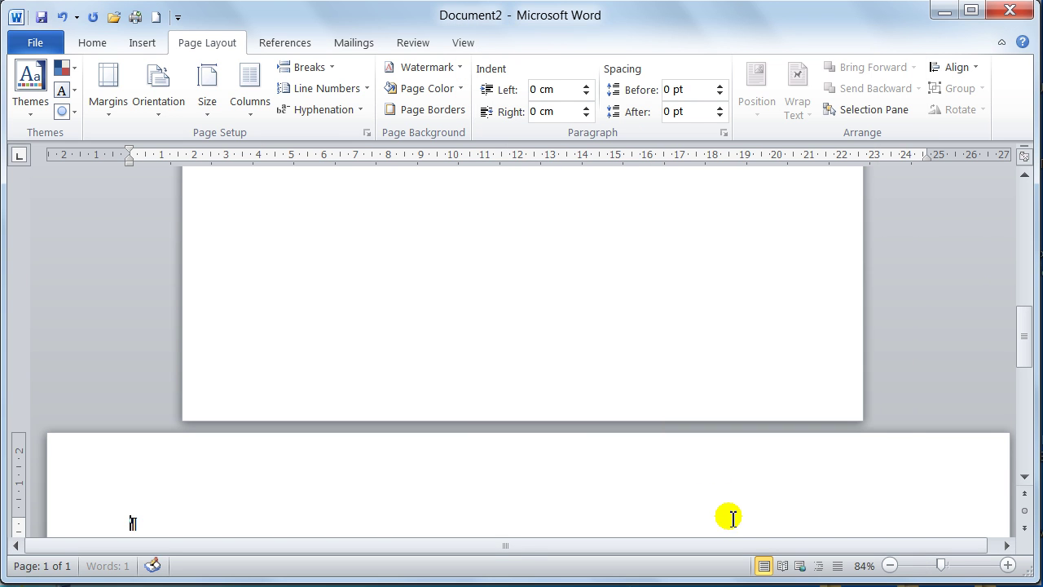
scroll(669, 444, "down", 2)
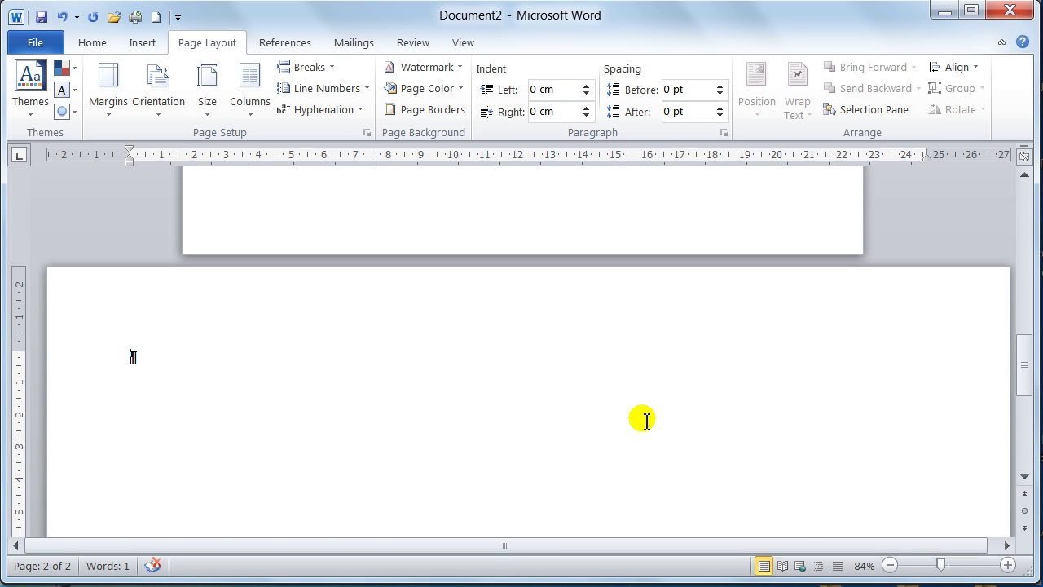
type("Page 2 Lan")
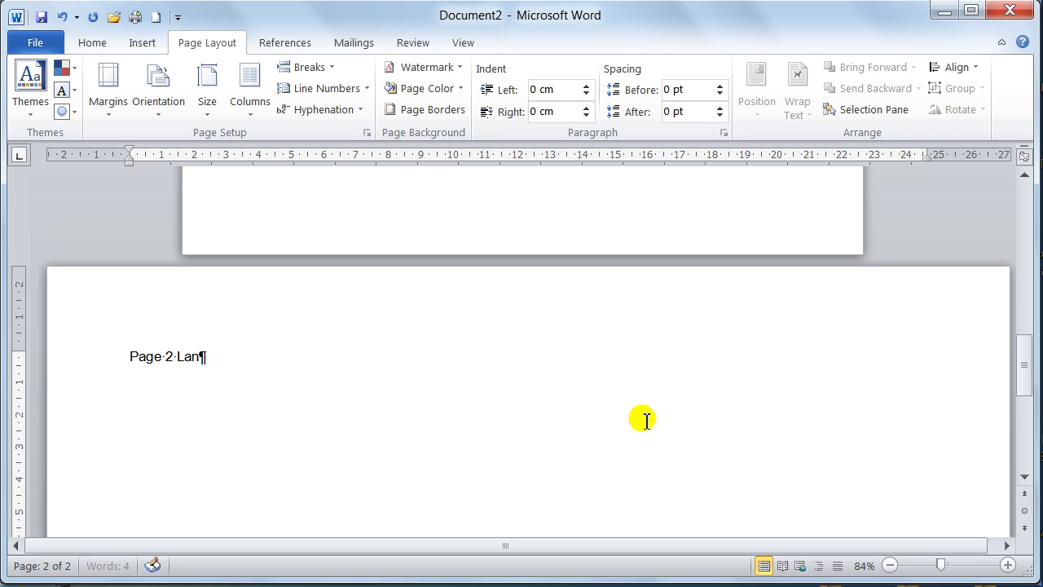
type("dscape")
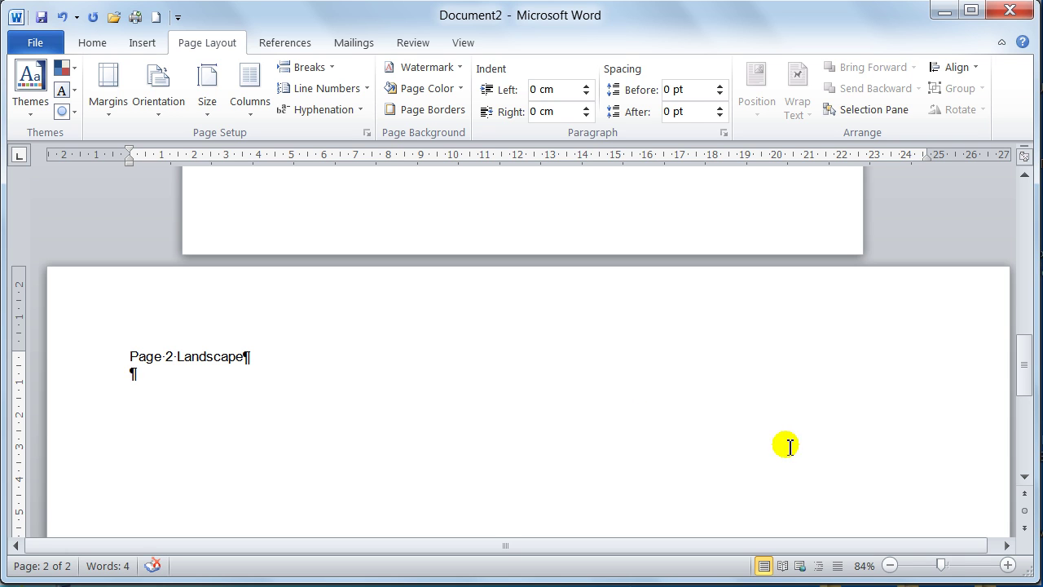
Switch to portrait from this point forward, zoom out to 70%, and type on the new page 3
left_click(366, 132)
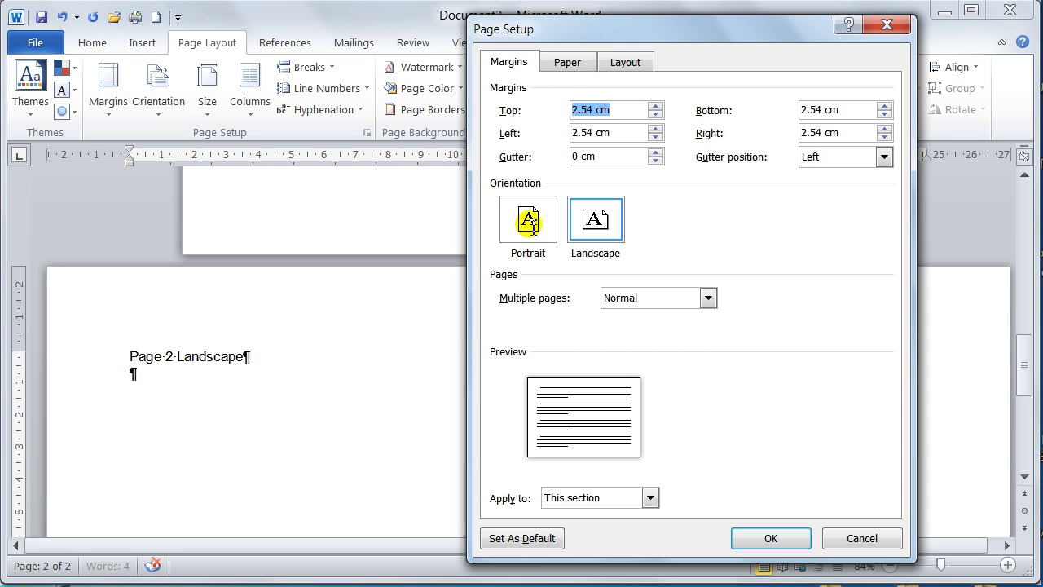
left_click(530, 221)
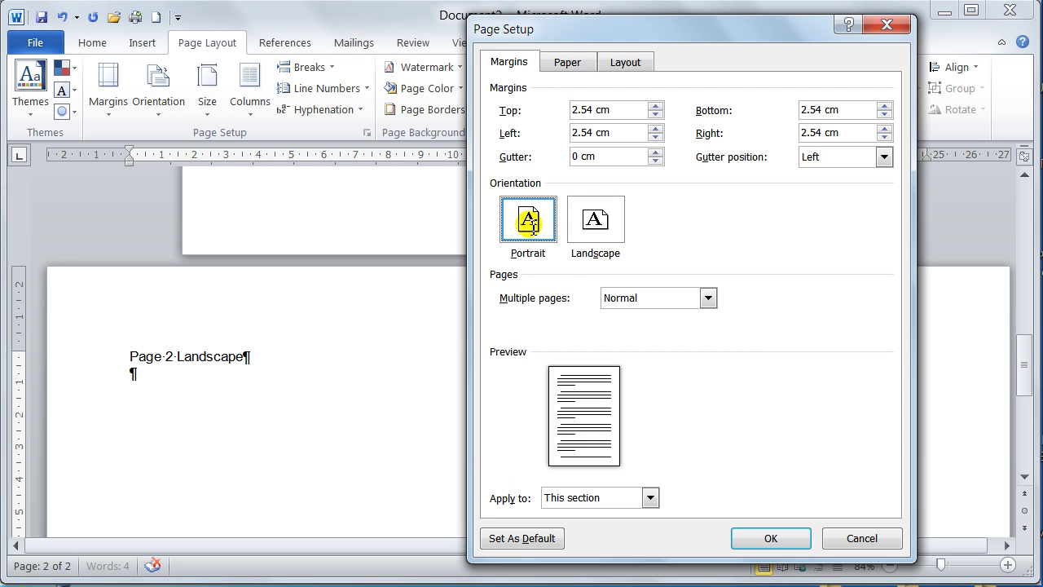
left_click(571, 497)
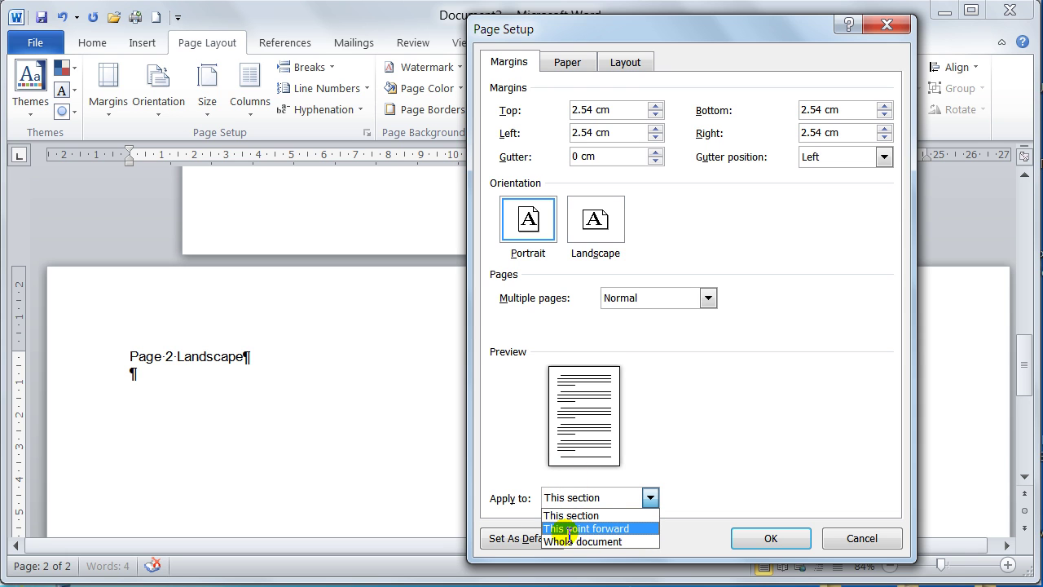
left_click(562, 528)
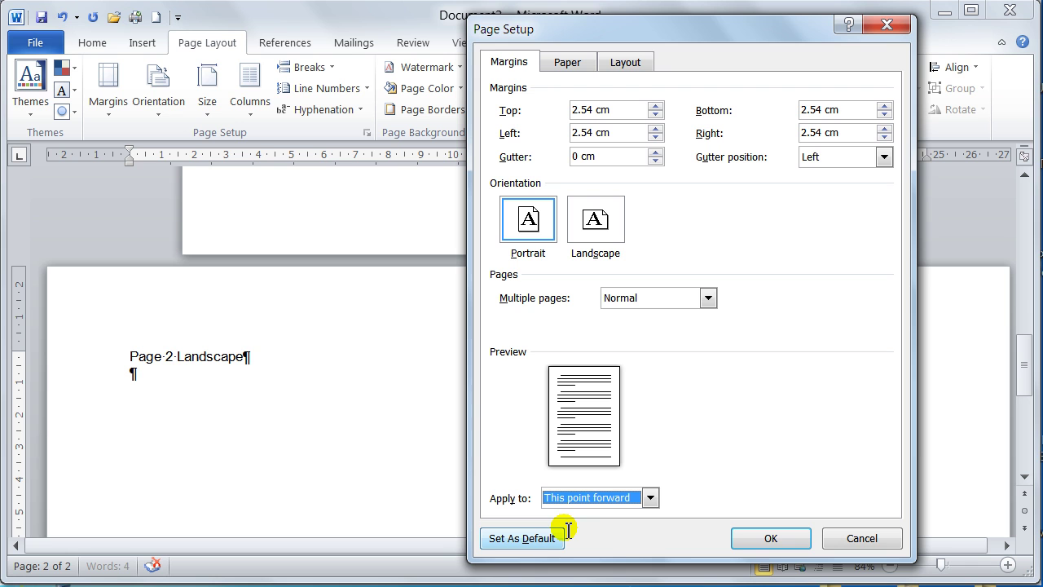
left_click(762, 539)
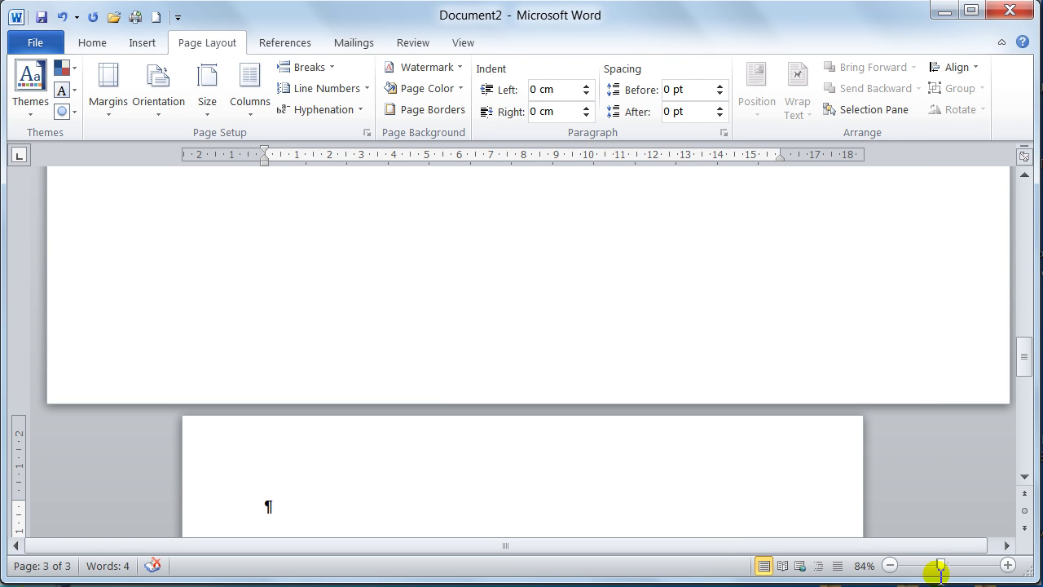
left_click_drag(940, 564, 934, 564)
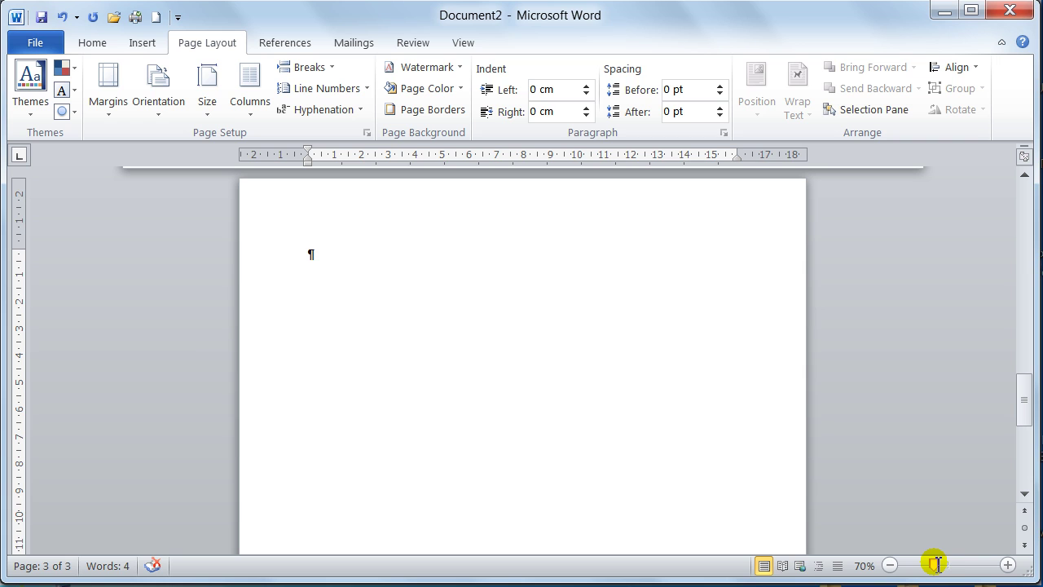
scroll(788, 342, "down", 1)
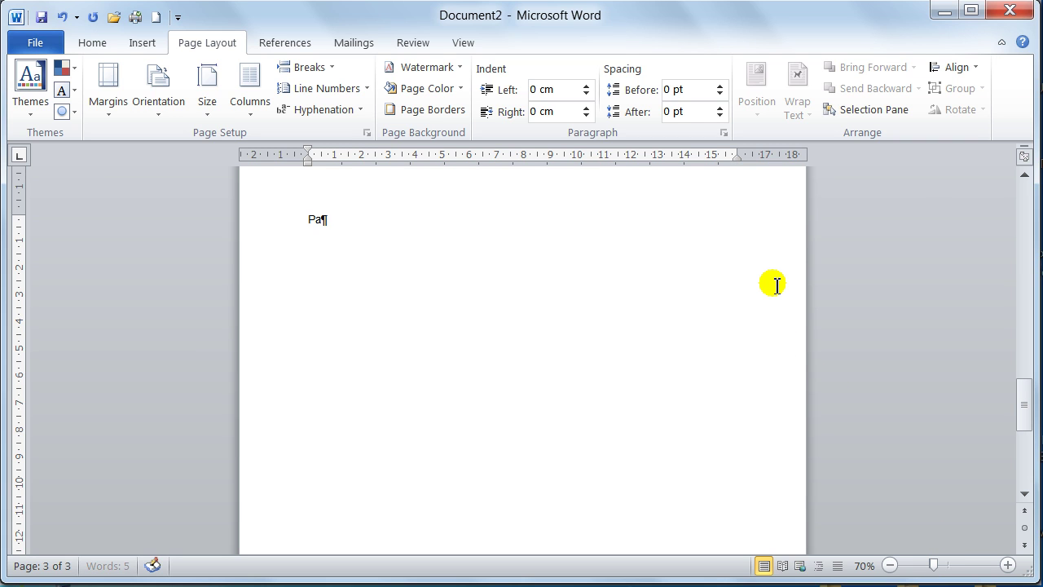
type("ge 3 Port")
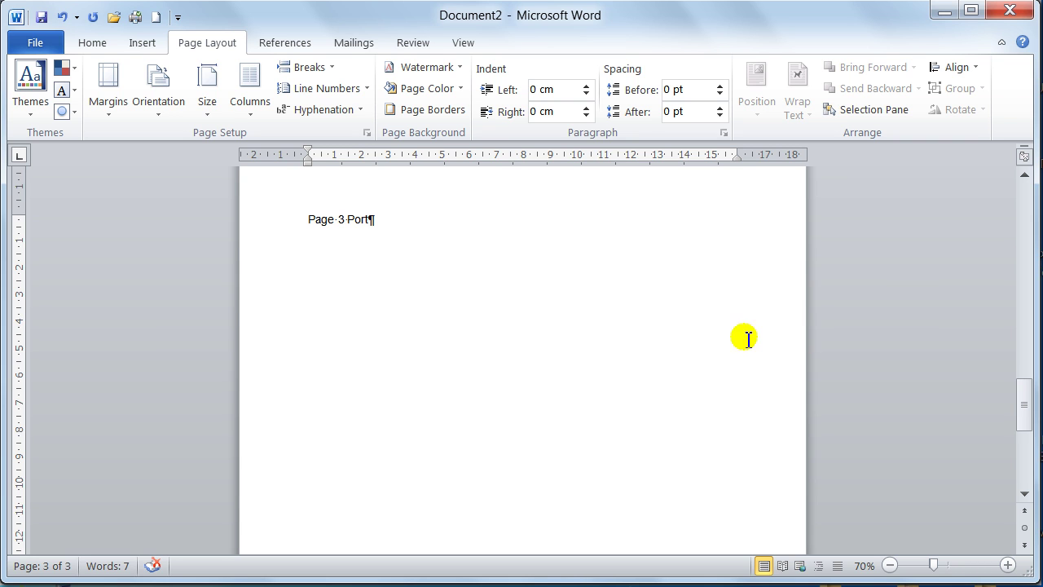
scroll(682, 424, "up", 5)
scroll(660, 416, "up", 6)
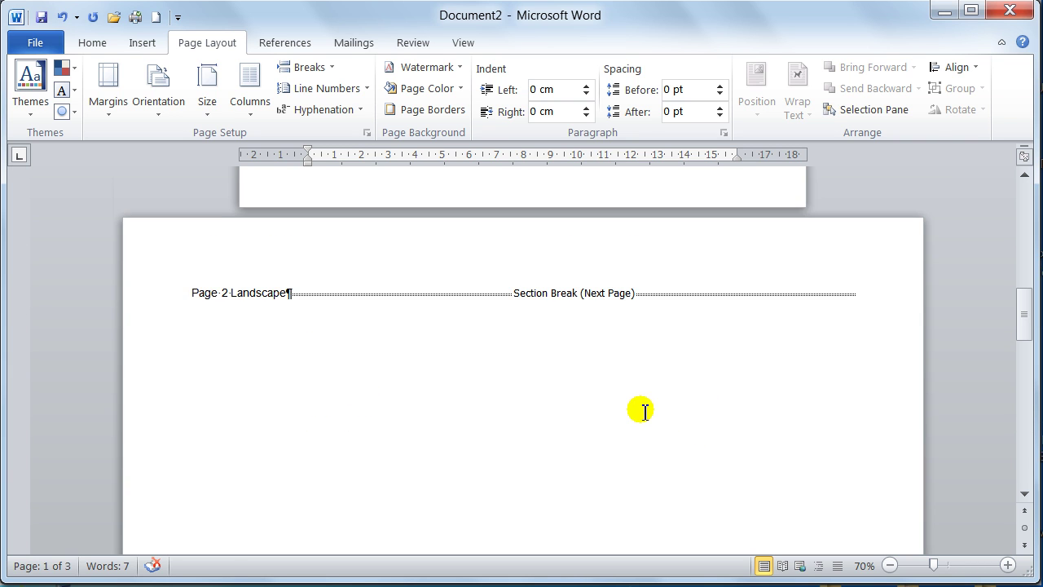
scroll(619, 387, "up", 2)
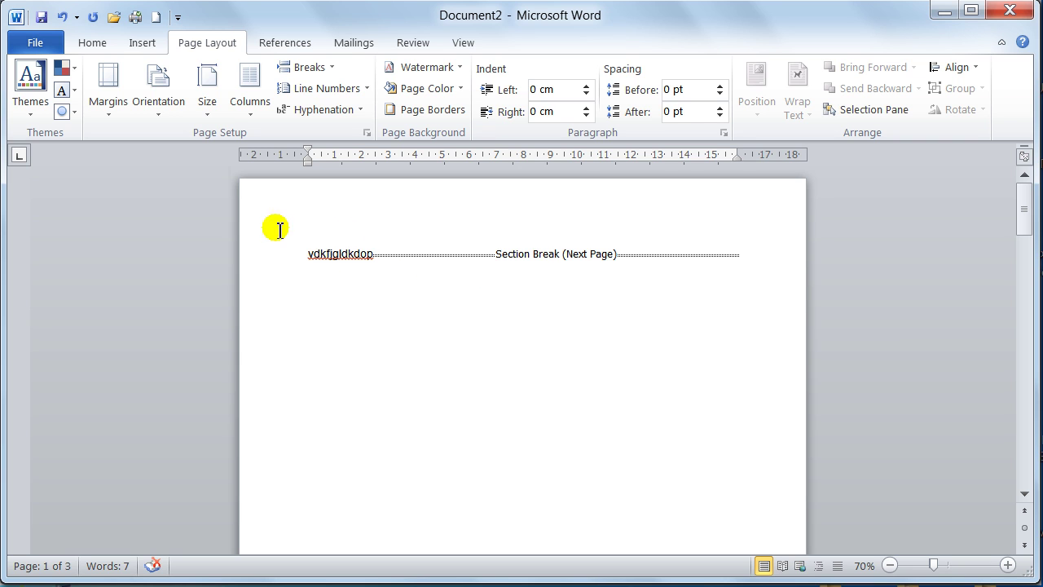
scroll(495, 298, "down", 10)
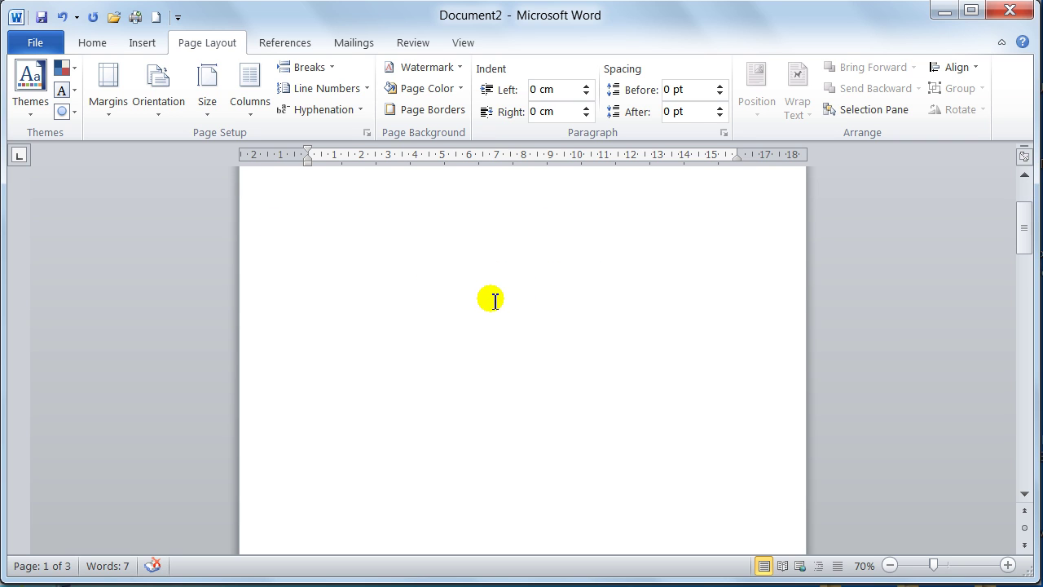
scroll(489, 292, "down", 3)
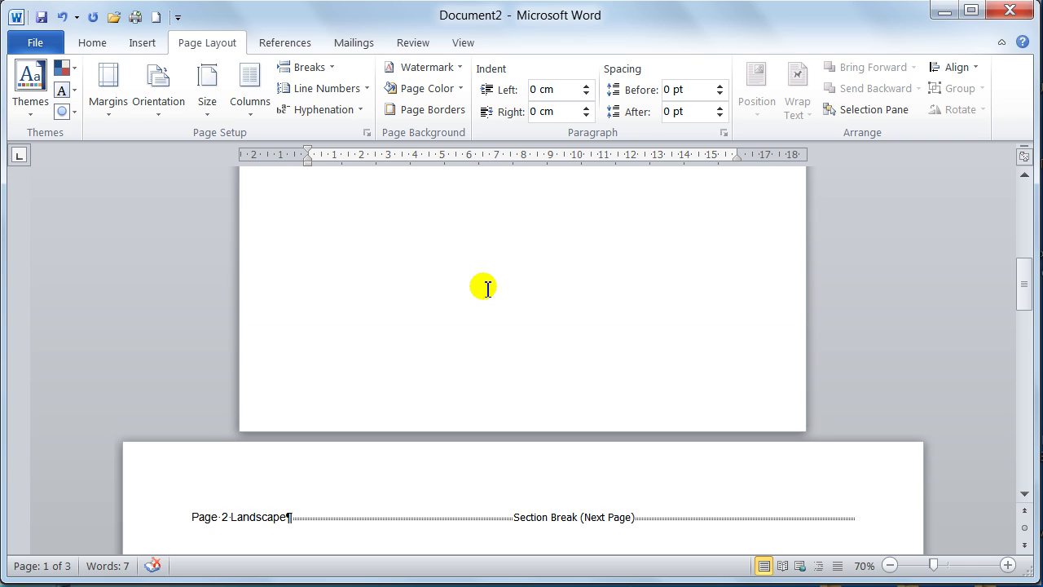
scroll(485, 286, "down", 7)
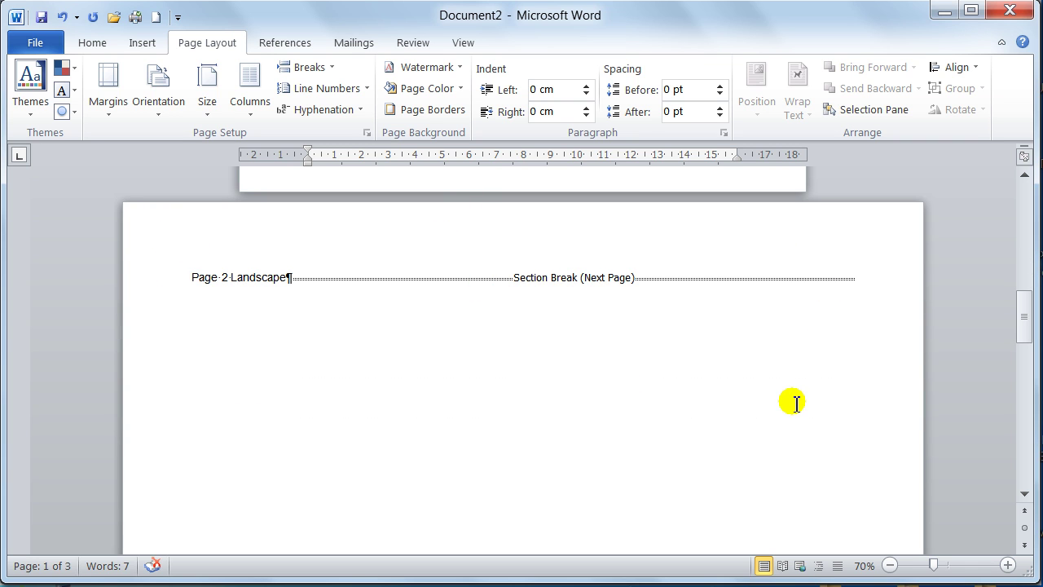
scroll(771, 375, "down", 14)
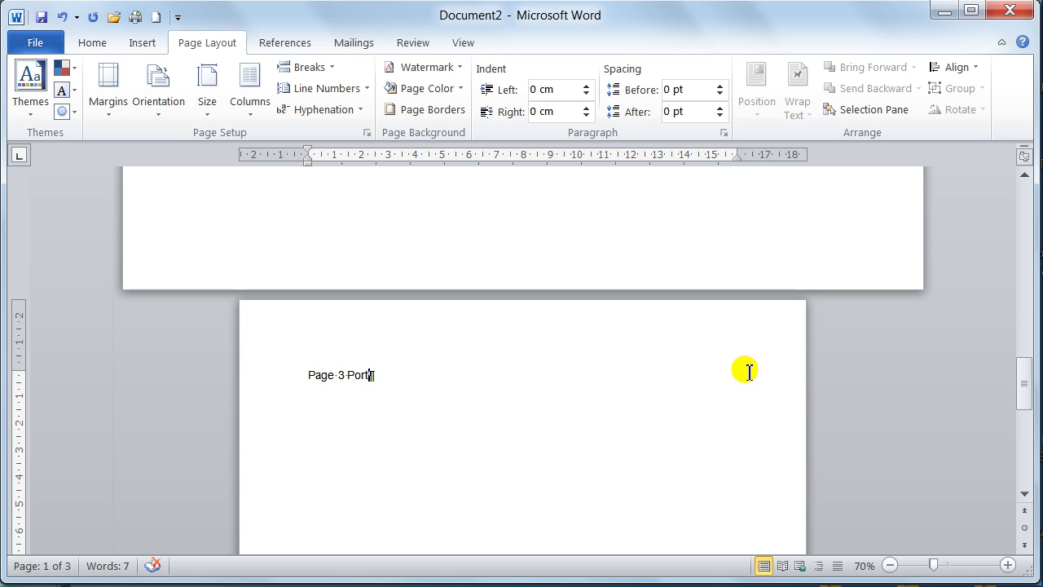
scroll(495, 385, "down", 7)
scroll(495, 386, "up", 2)
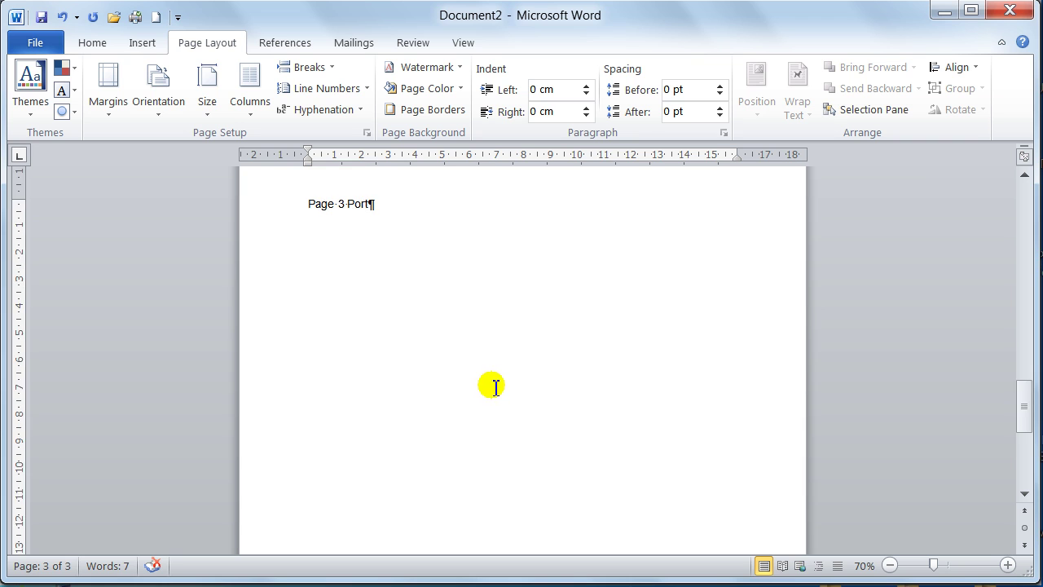
scroll(494, 383, "up", 8)
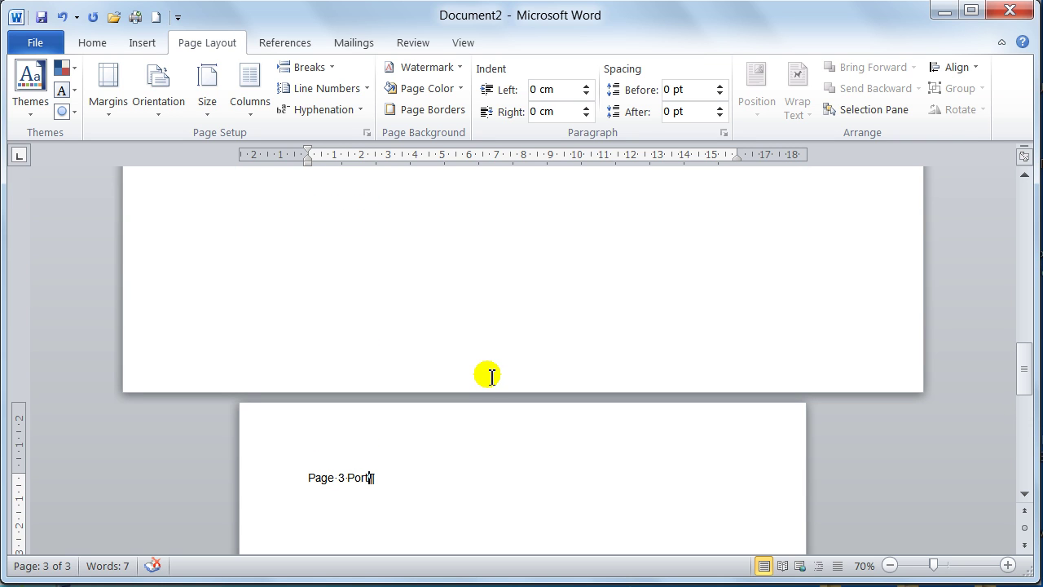
scroll(488, 379, "up", 12)
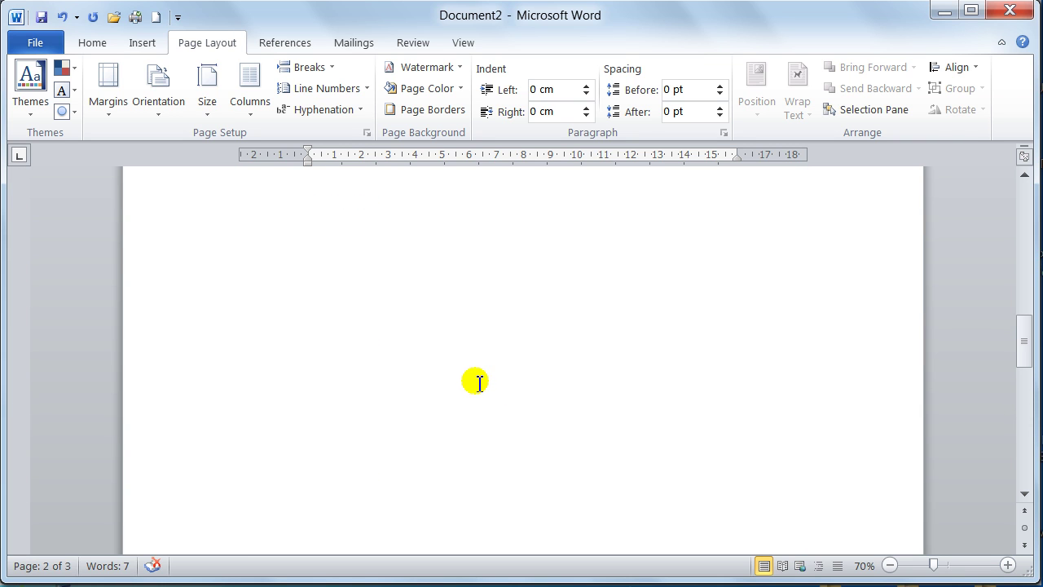
scroll(477, 385, "down", 4)
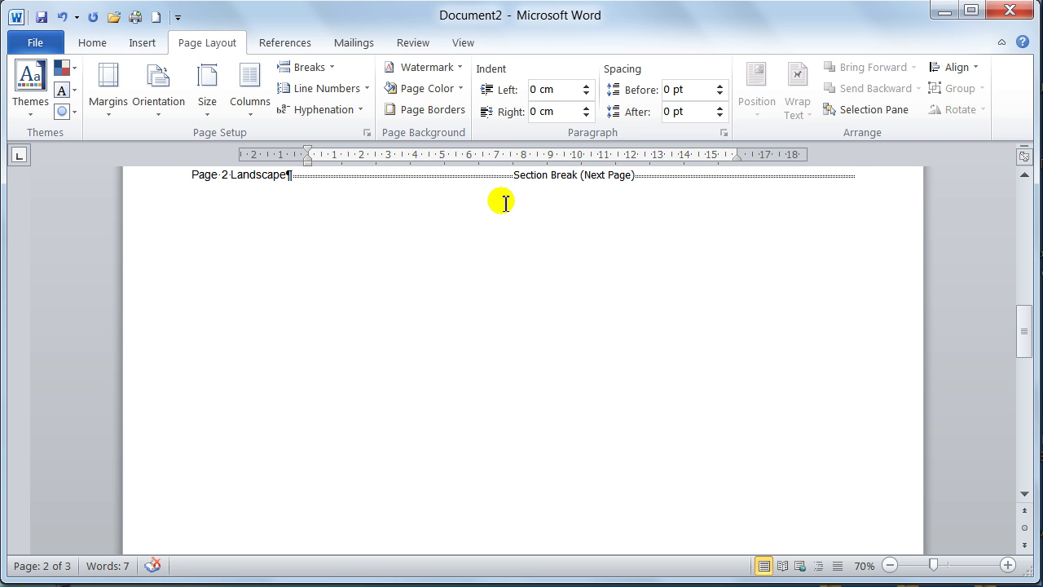
scroll(505, 203, "up", 2)
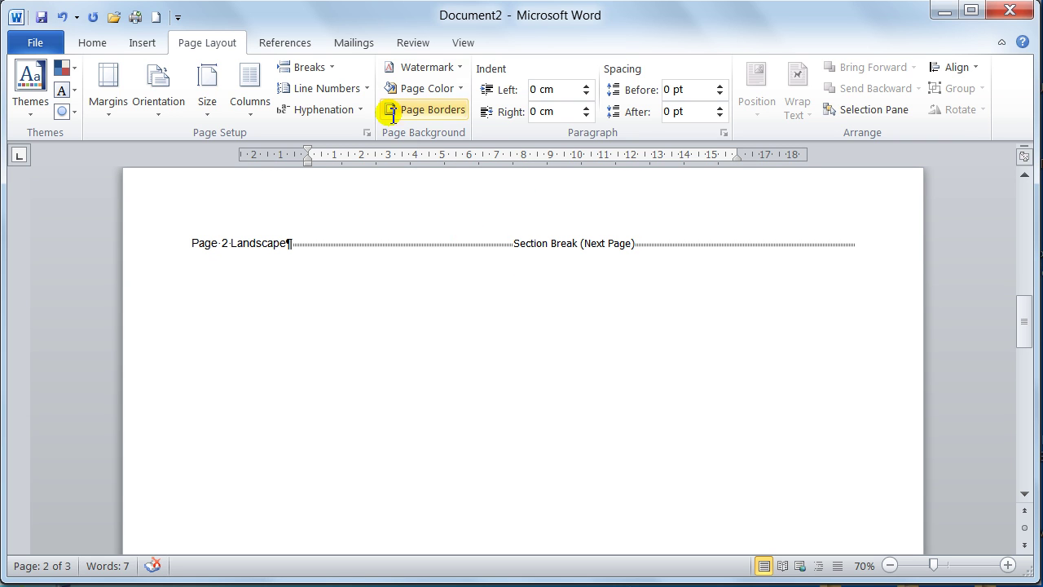
left_click(92, 43)
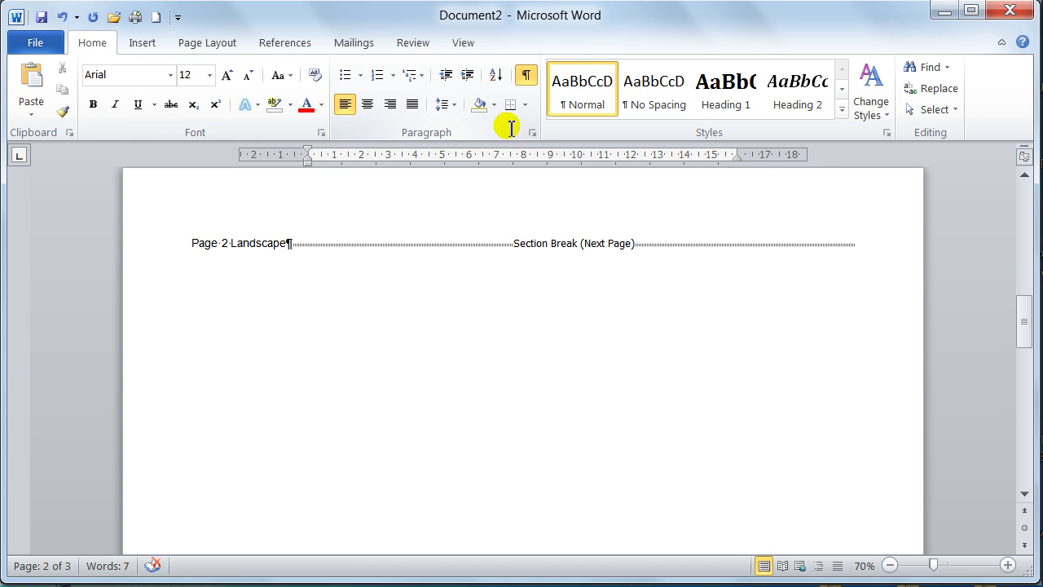
left_click(526, 75)
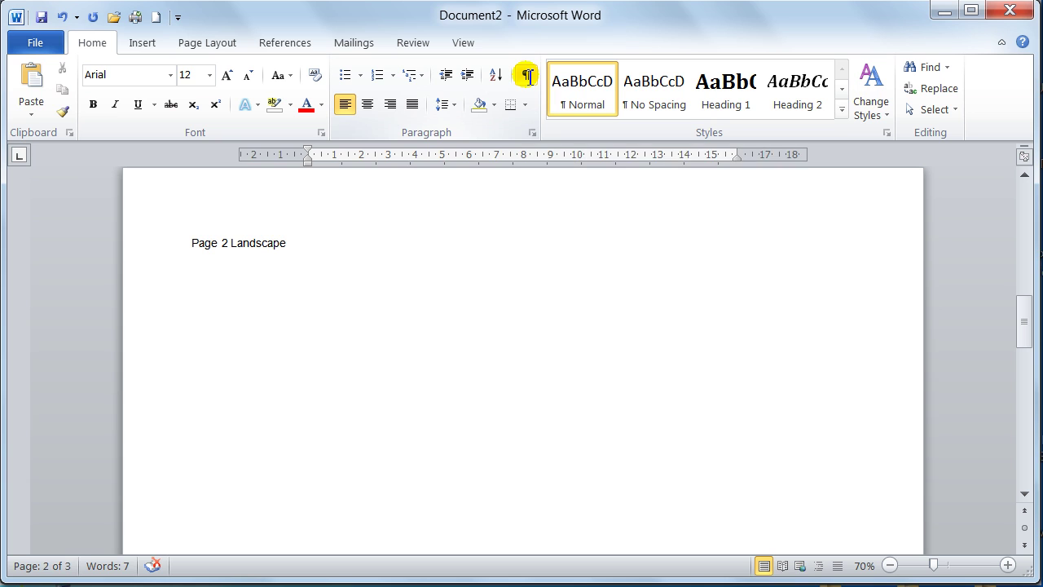
left_click(526, 75)
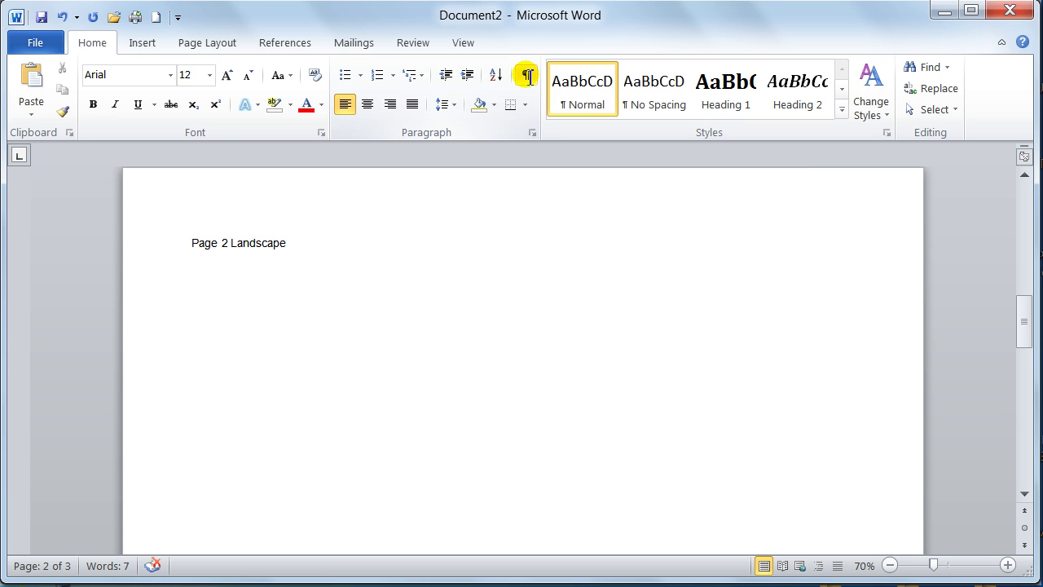
left_click(527, 76)
left_click(527, 76)
left_click(527, 75)
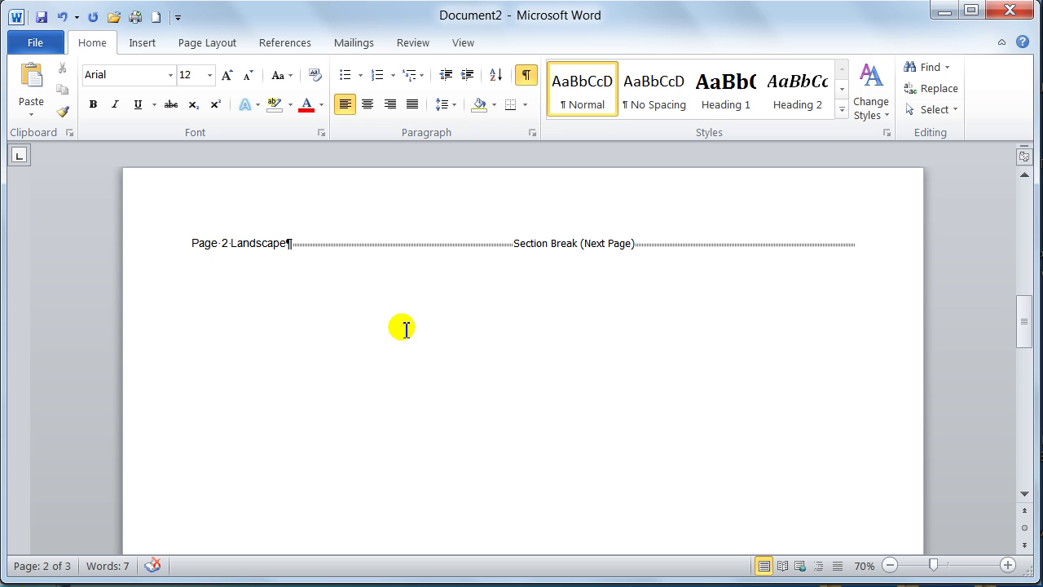
Close Document2 without saving and select the 'If you are an experienced' paragraph in breaks test.docx
key("alt+F4")
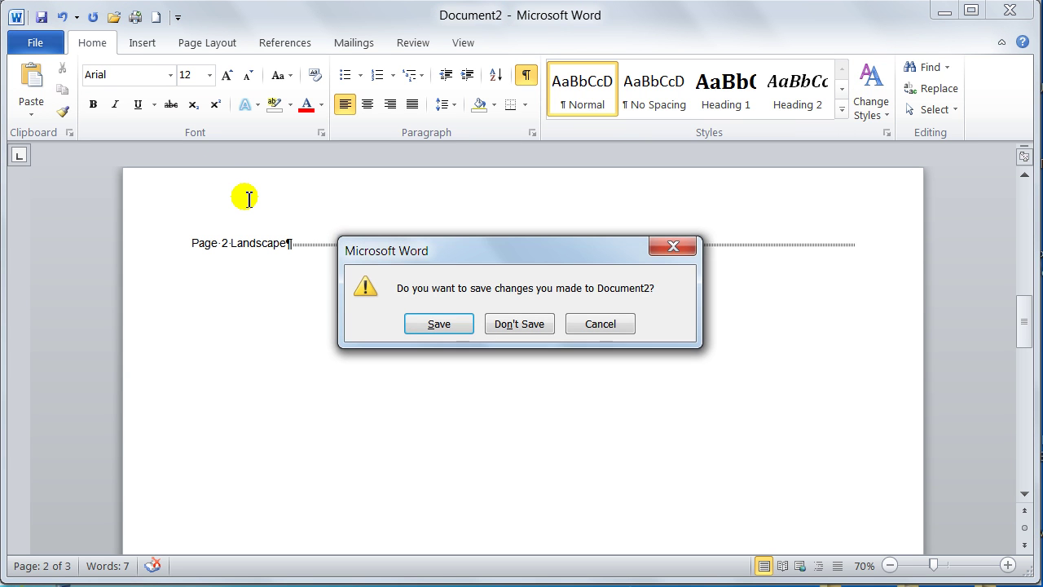
left_click(520, 323)
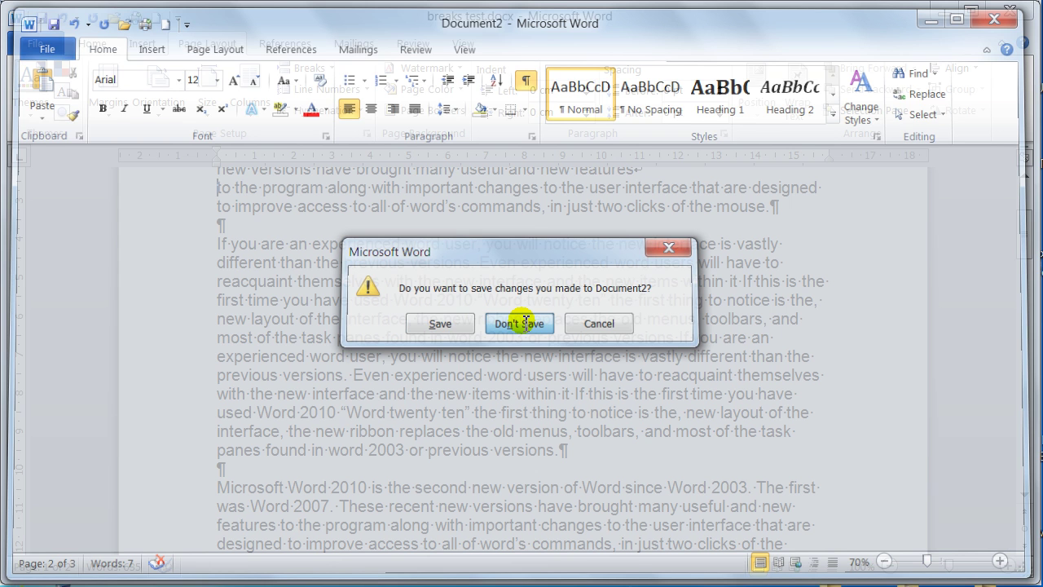
scroll(551, 308, "up", 3)
scroll(550, 298, "down", 3)
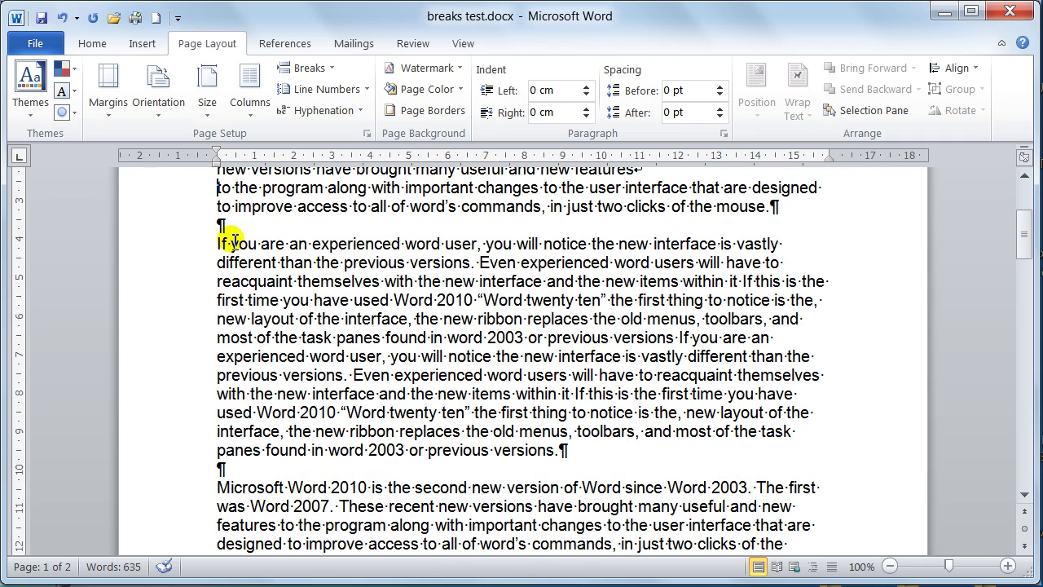
left_click_drag(213, 243, 564, 453)
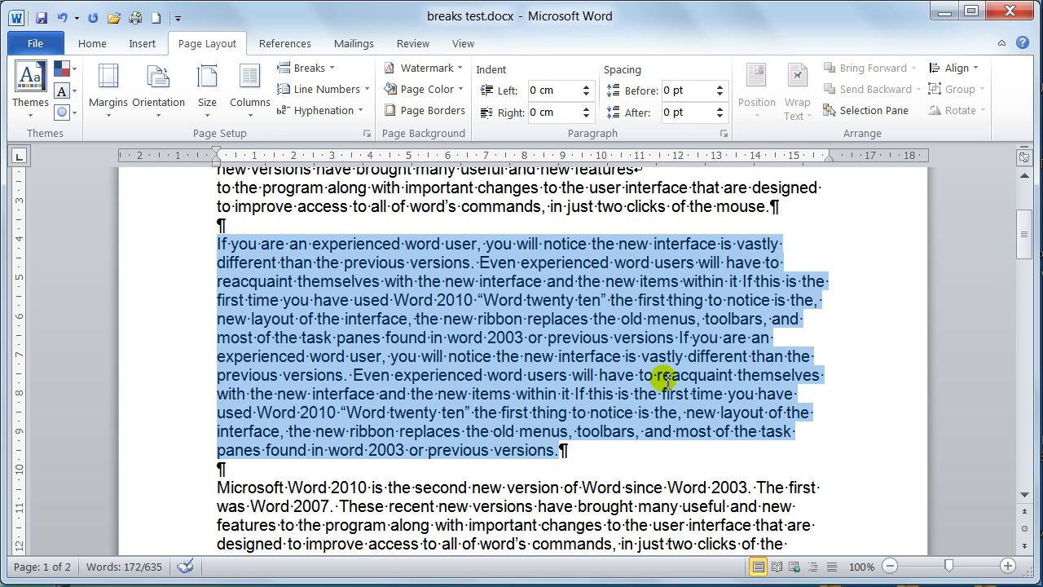
Format the paragraph as three columns and place the cursor in the first column before 'and the new items'
left_click(250, 92)
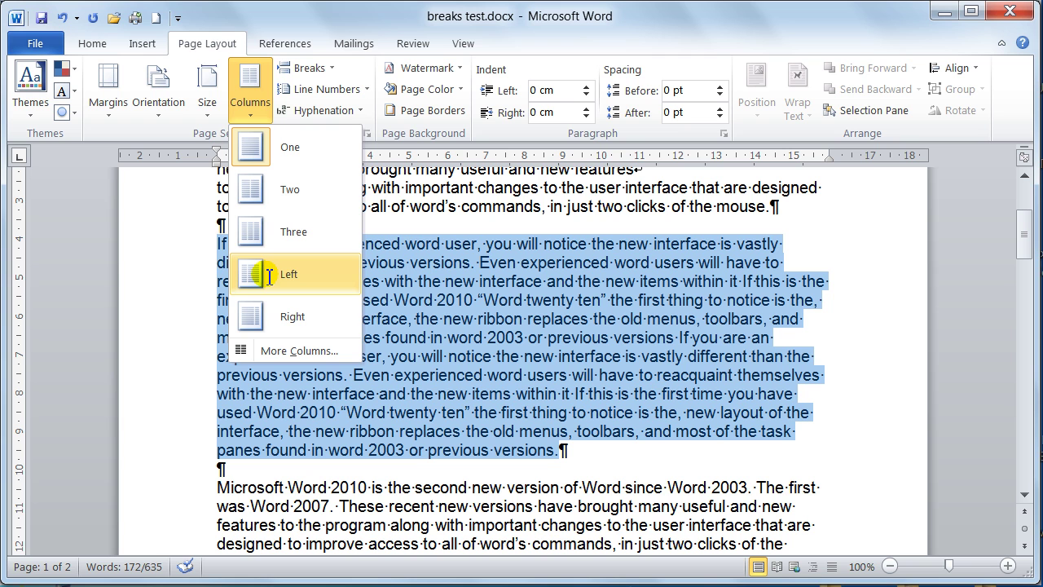
left_click(281, 231)
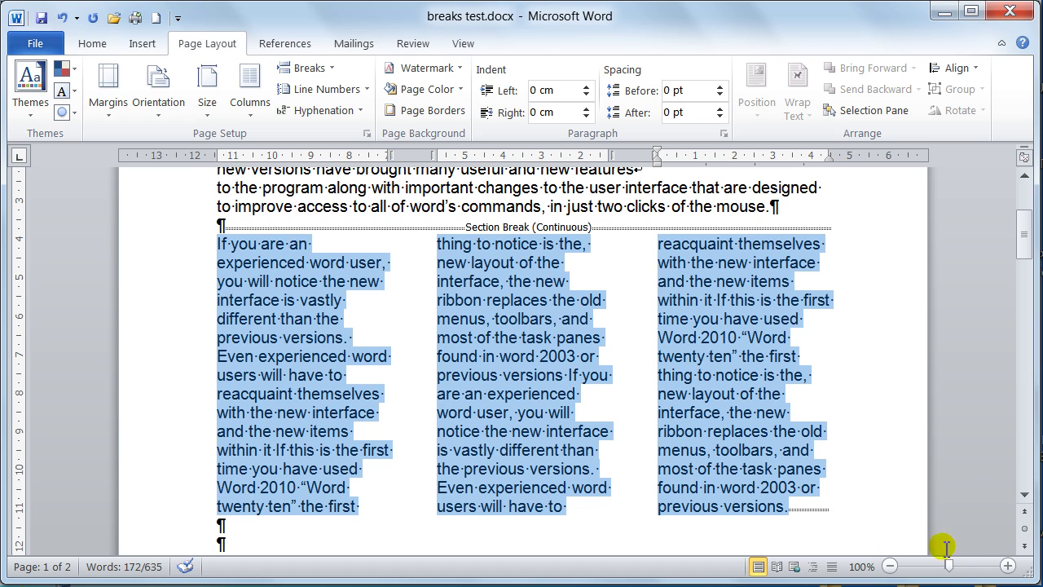
left_click_drag(949, 567, 931, 566)
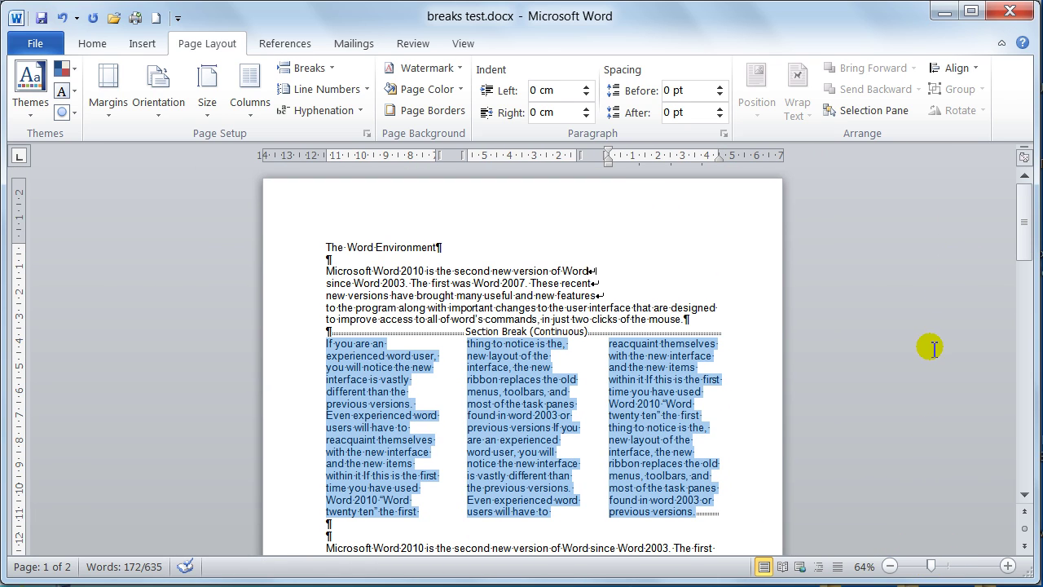
scroll(927, 346, "down", 2)
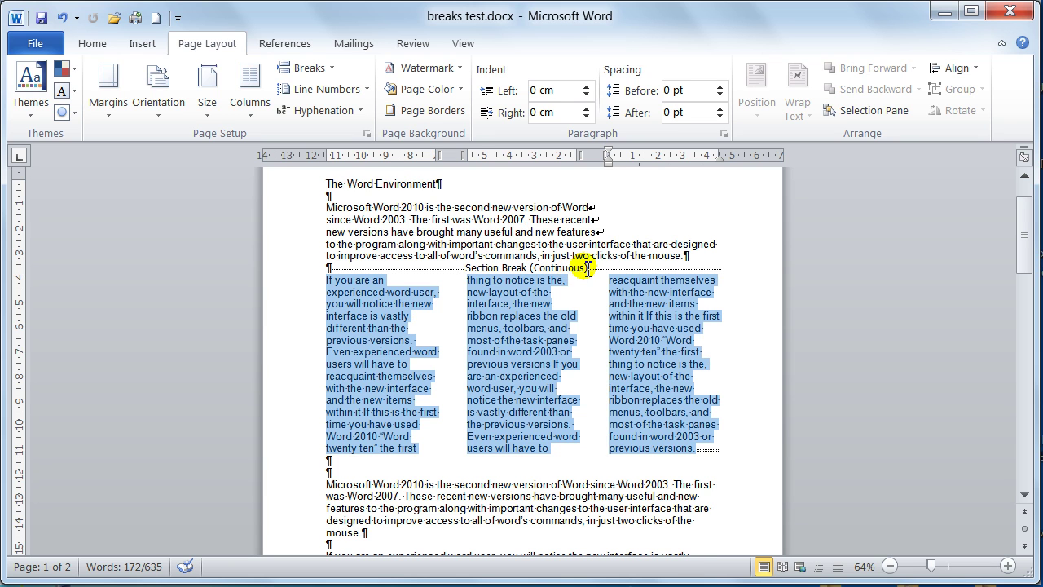
left_click(356, 391)
left_click(325, 399)
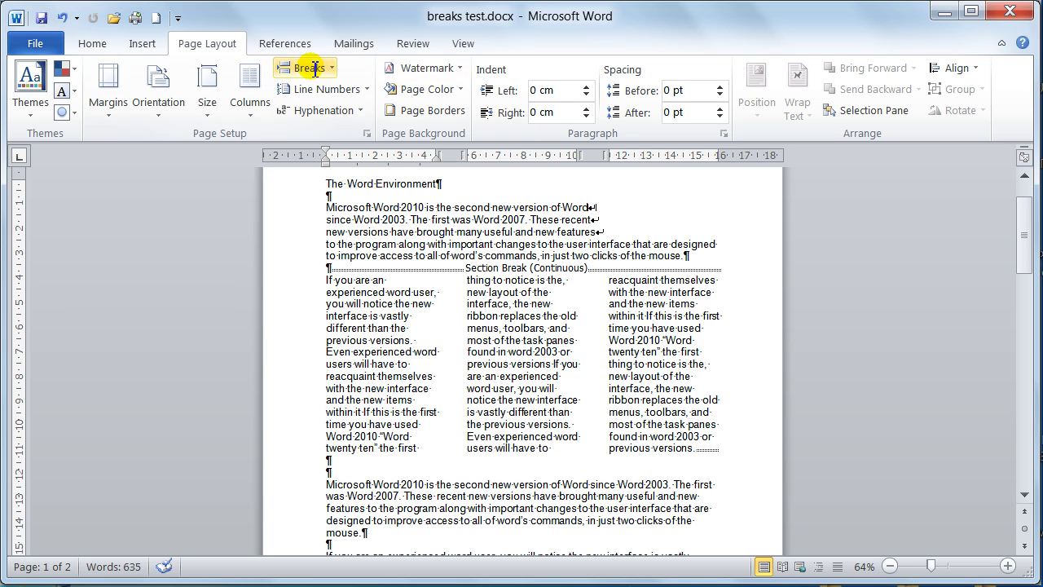
left_click(92, 43)
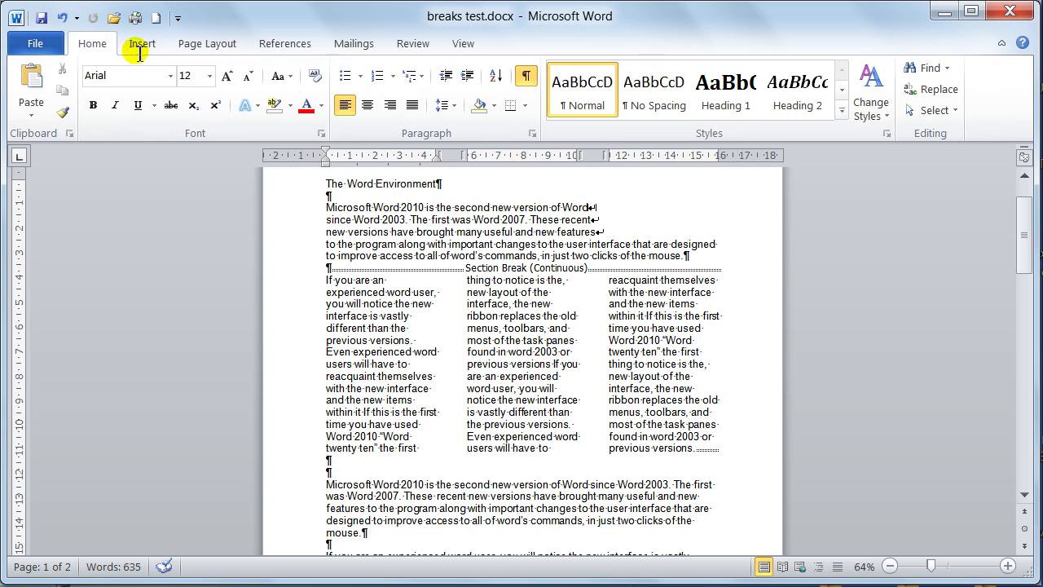
left_click(526, 75)
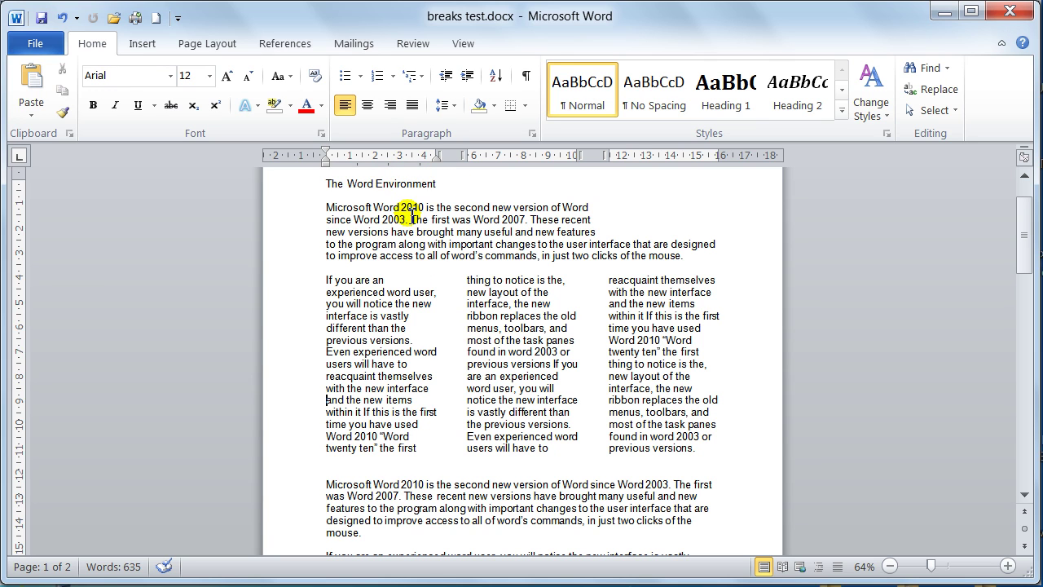
left_click(526, 76)
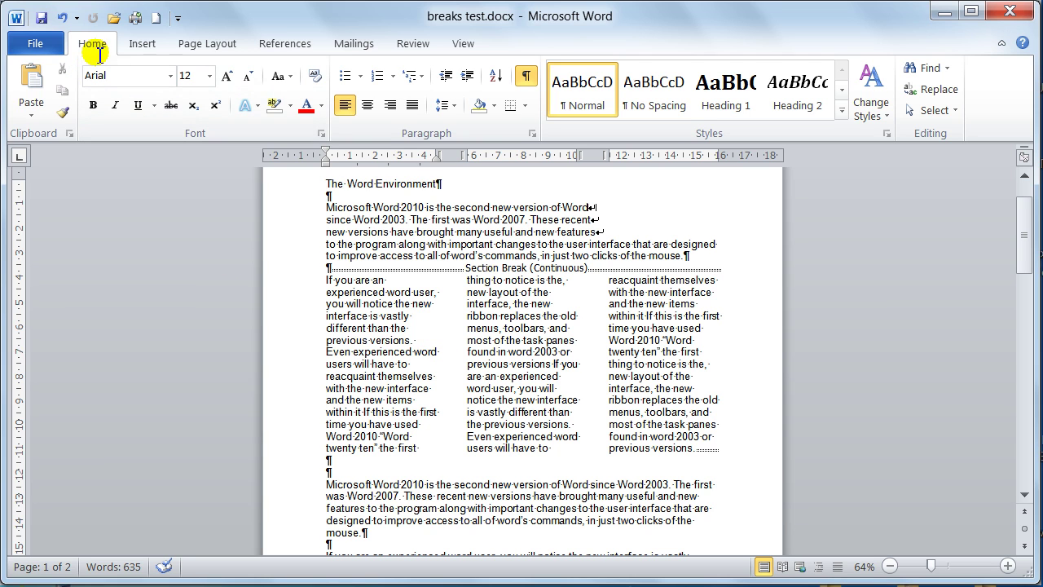
left_click(198, 46)
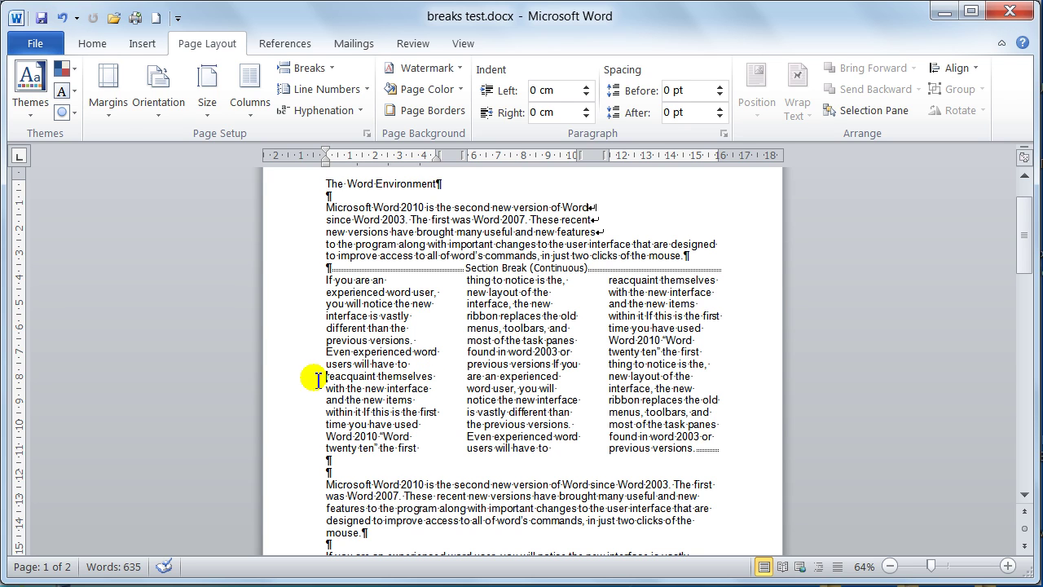
left_click_drag(324, 377, 431, 446)
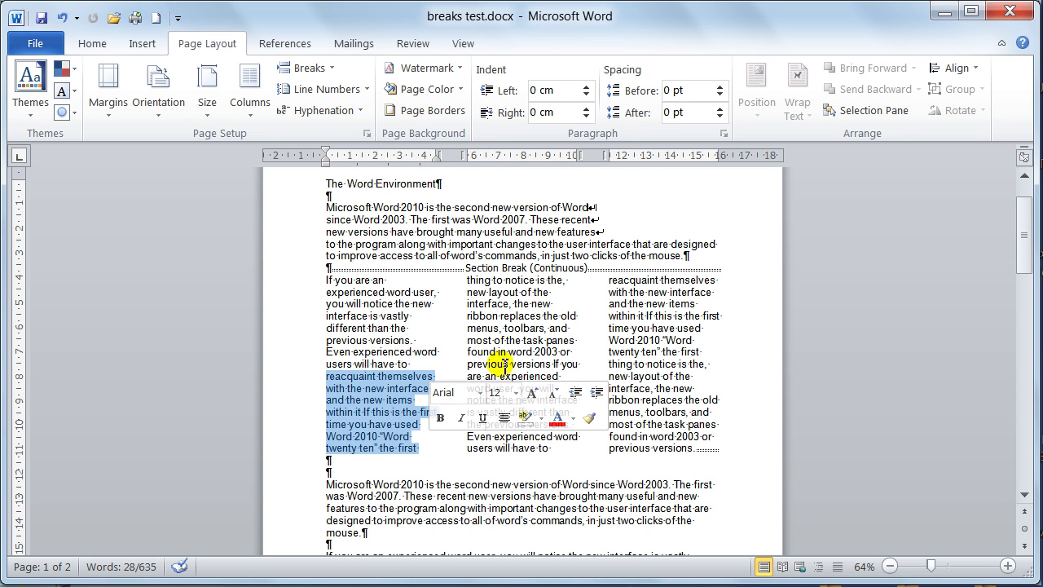
Insert a column break after 'users will have to' so 'reacquaint themselves' starts the second column
left_click(326, 377)
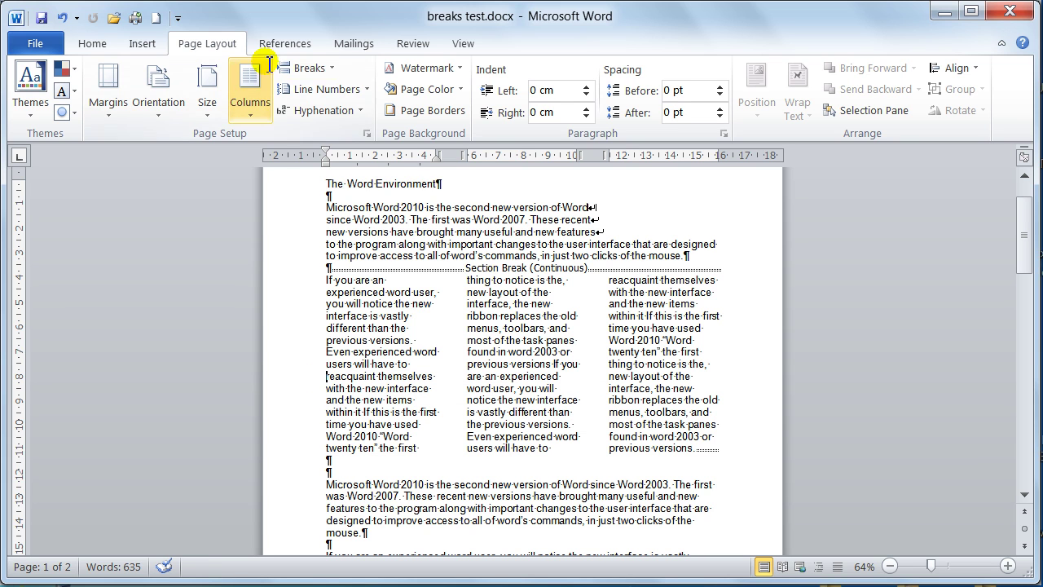
left_click(334, 69)
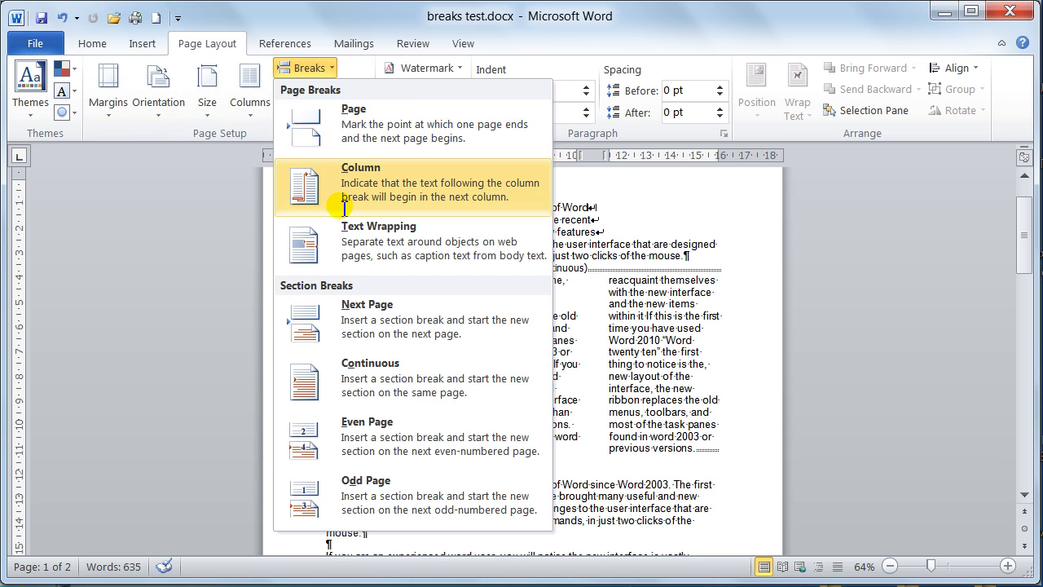
left_click(282, 199)
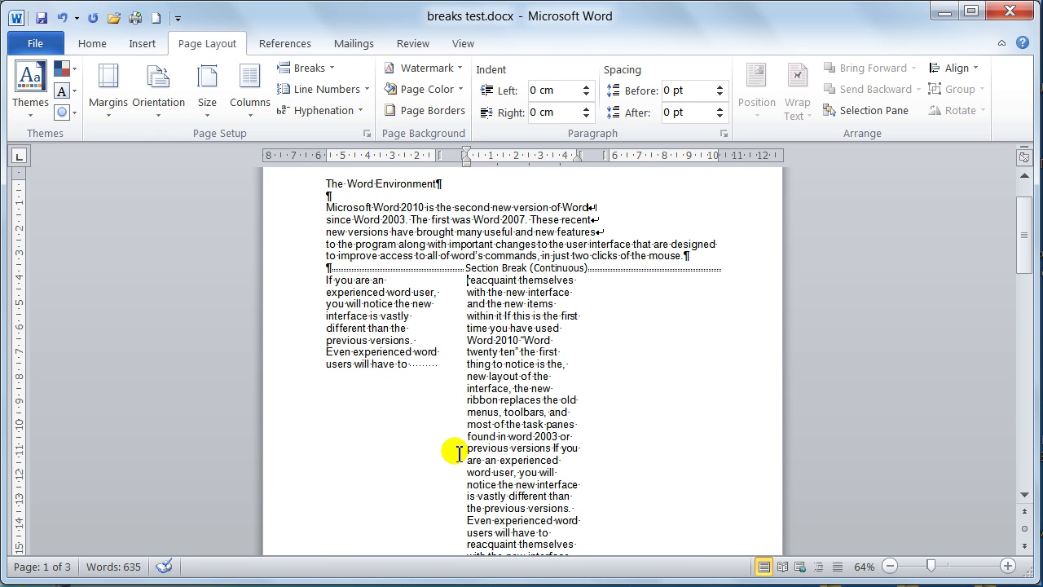
scroll(493, 361, "down", 4)
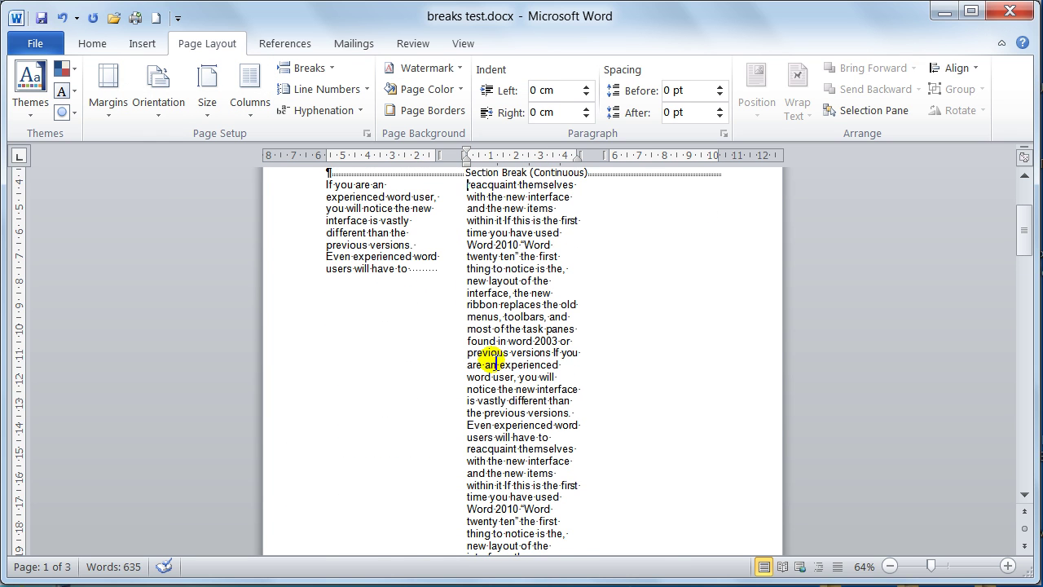
scroll(493, 361, "down", 1)
scroll(489, 356, "up", 5)
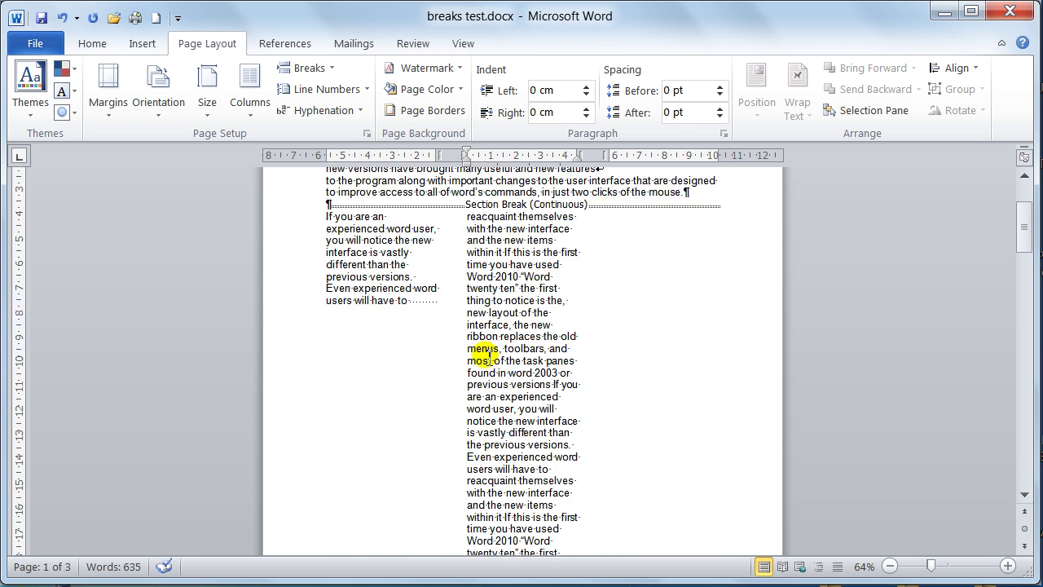
scroll(484, 356, "down", 2)
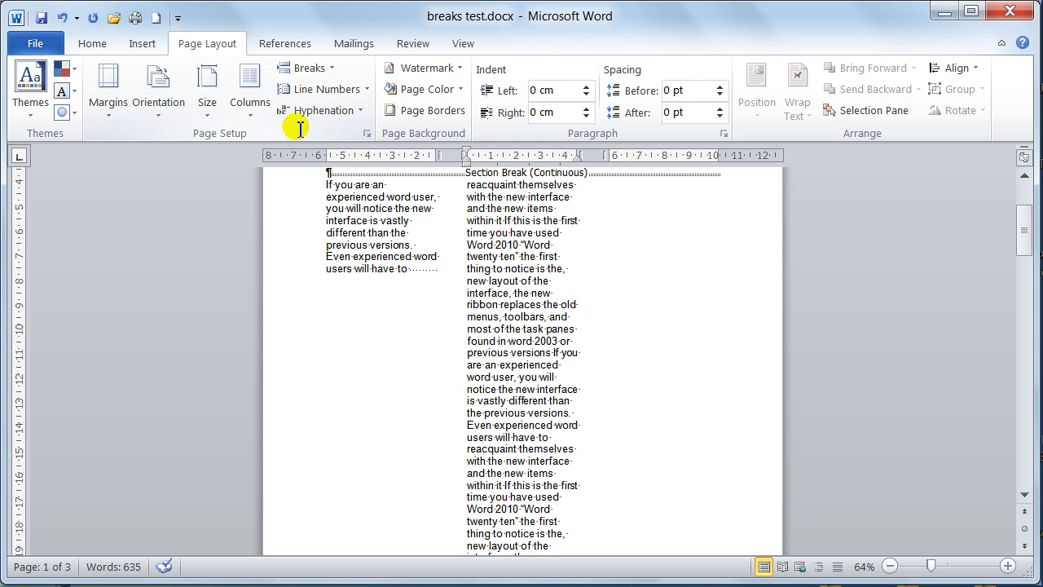
Try and undo several column breaks, keeping one before 'notice the new interface' to start column three
key("ctrl+shift+Return")
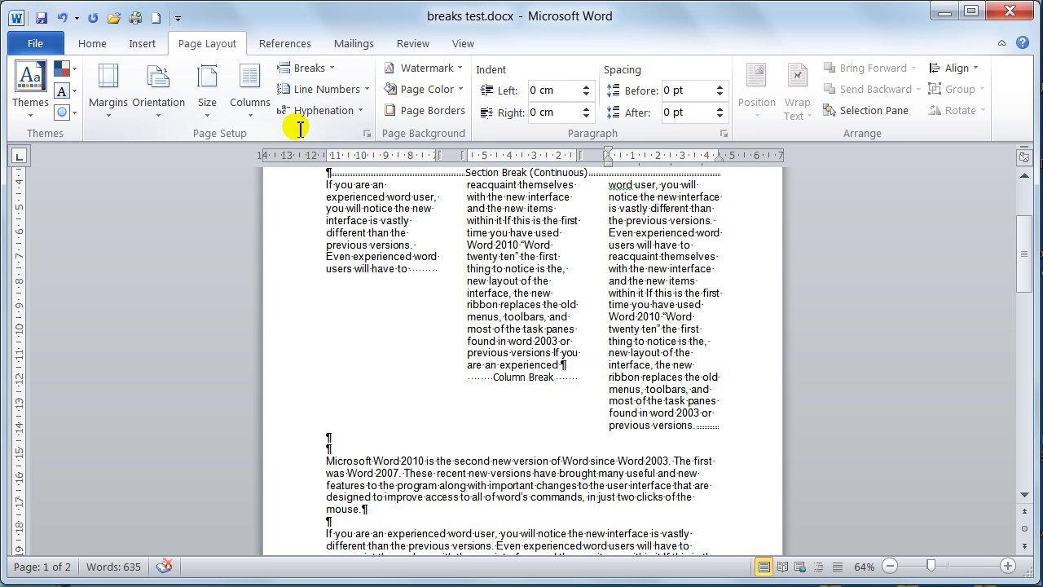
key("ctrl+z")
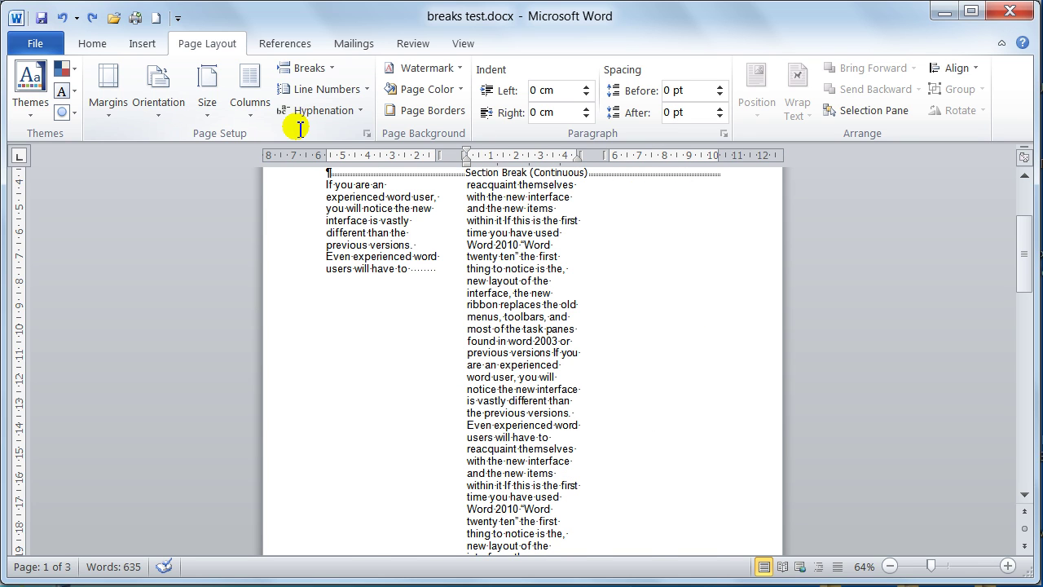
key("ctrl+y")
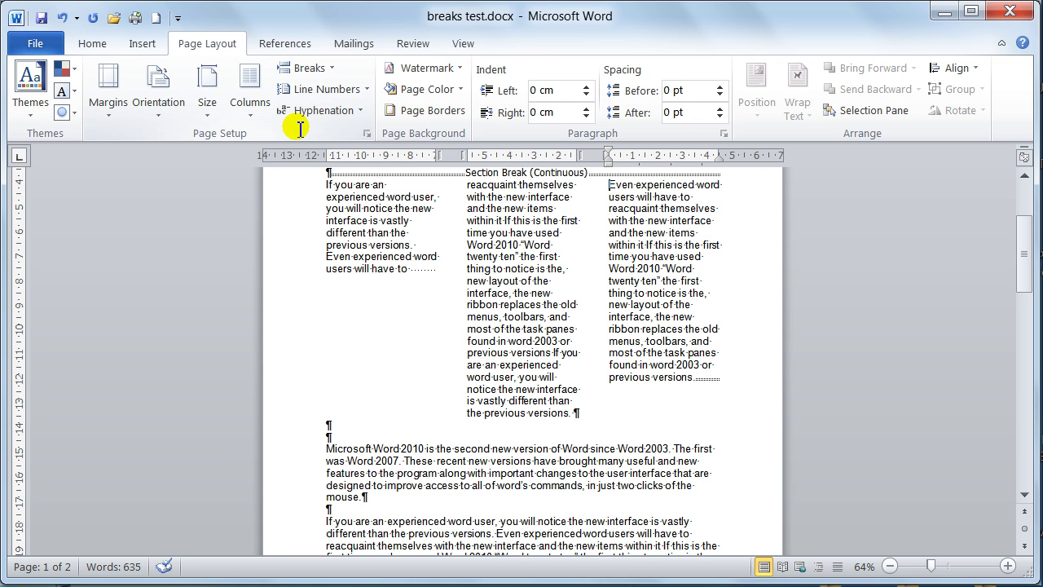
key("ctrl+z")
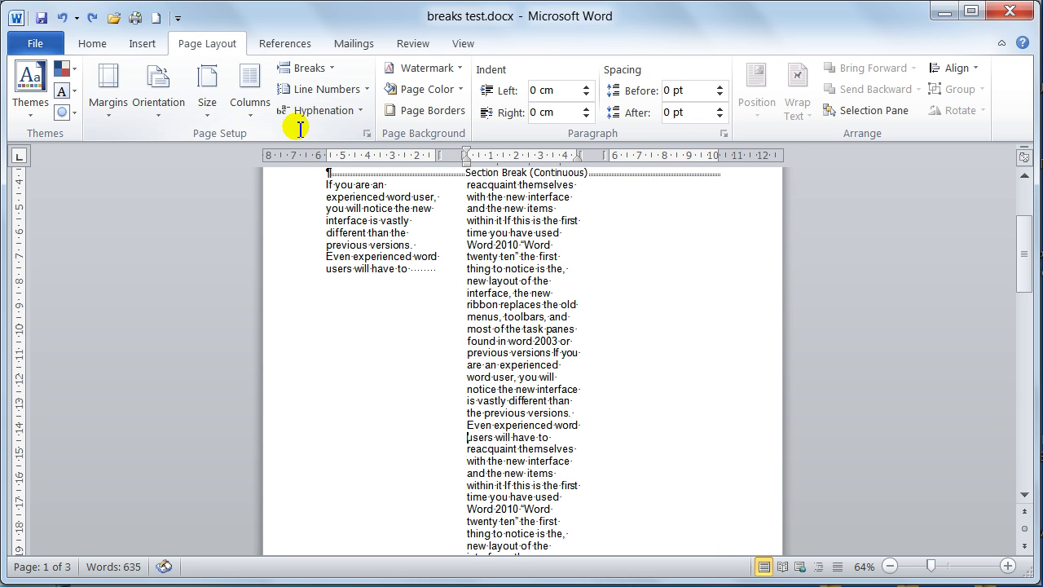
key("ctrl+shift+Return")
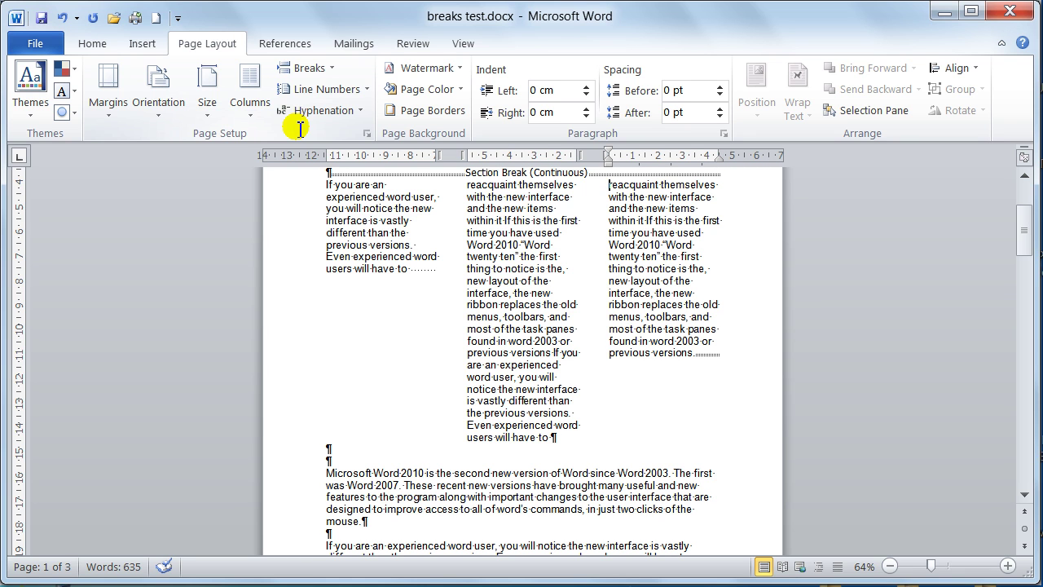
key("ctrl+z")
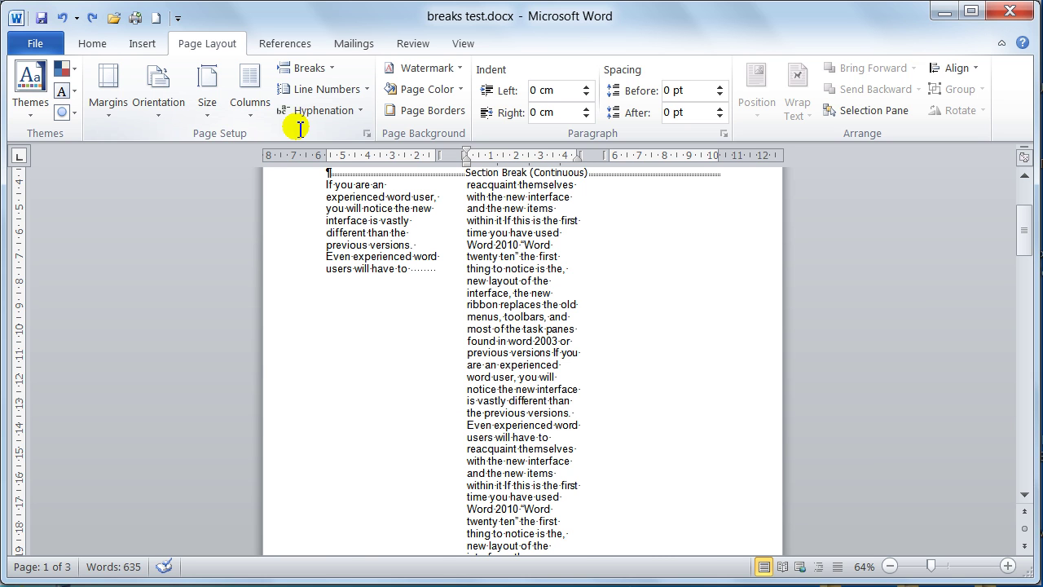
key("ctrl+shift+Return")
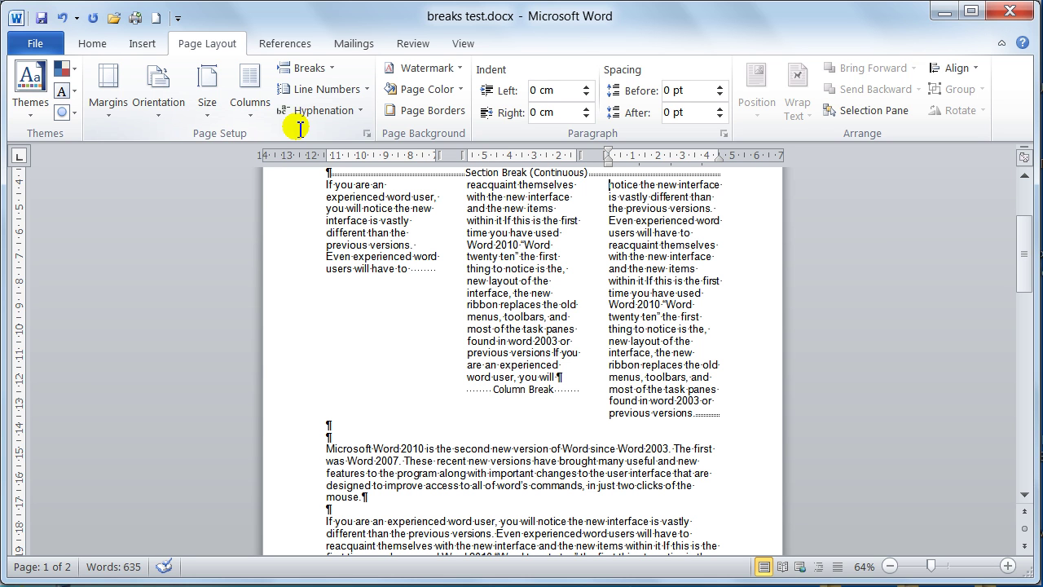
scroll(359, 204, "up", 2)
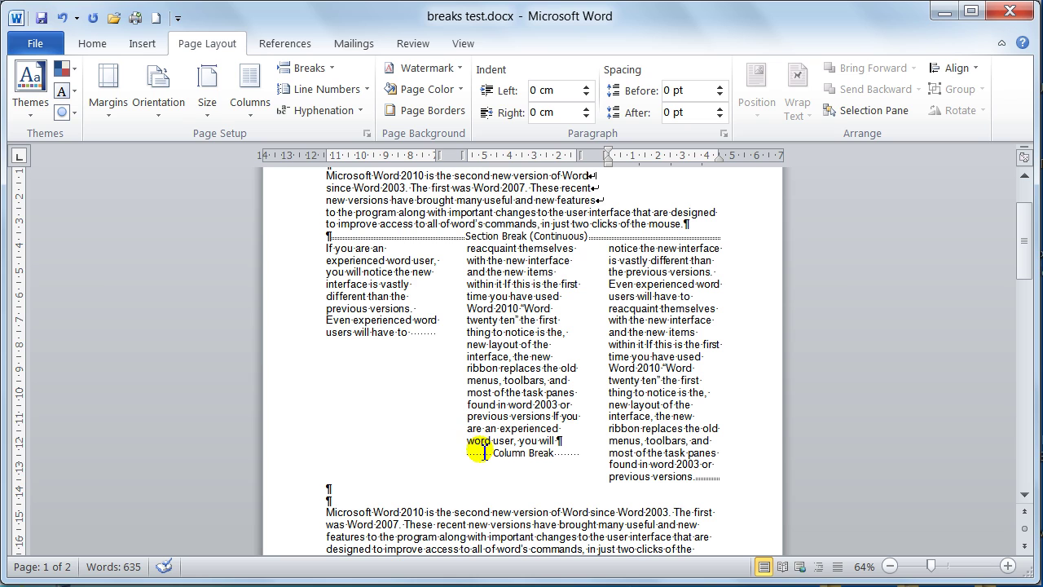
left_click(554, 453)
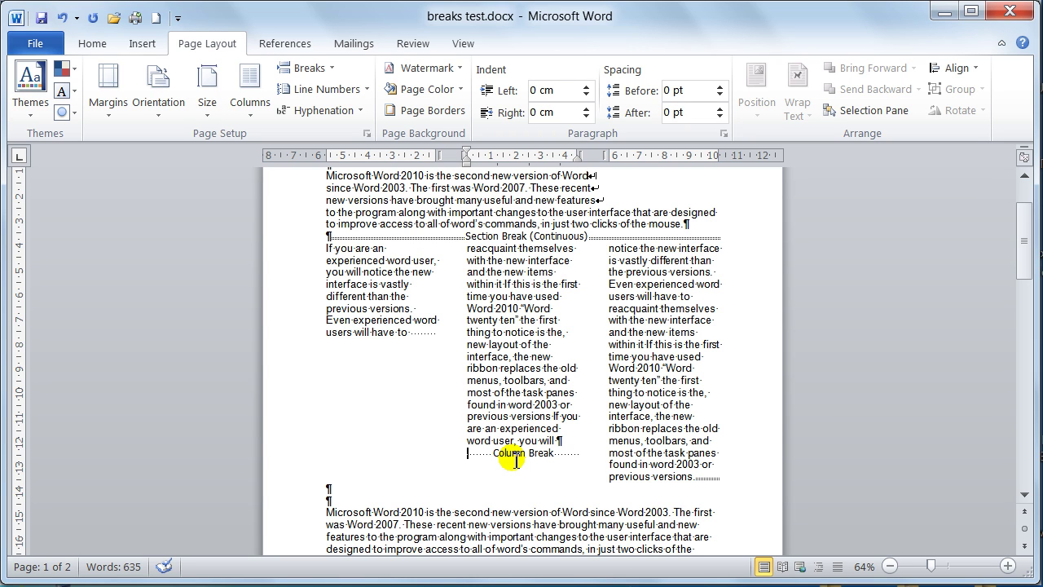
left_click(298, 68)
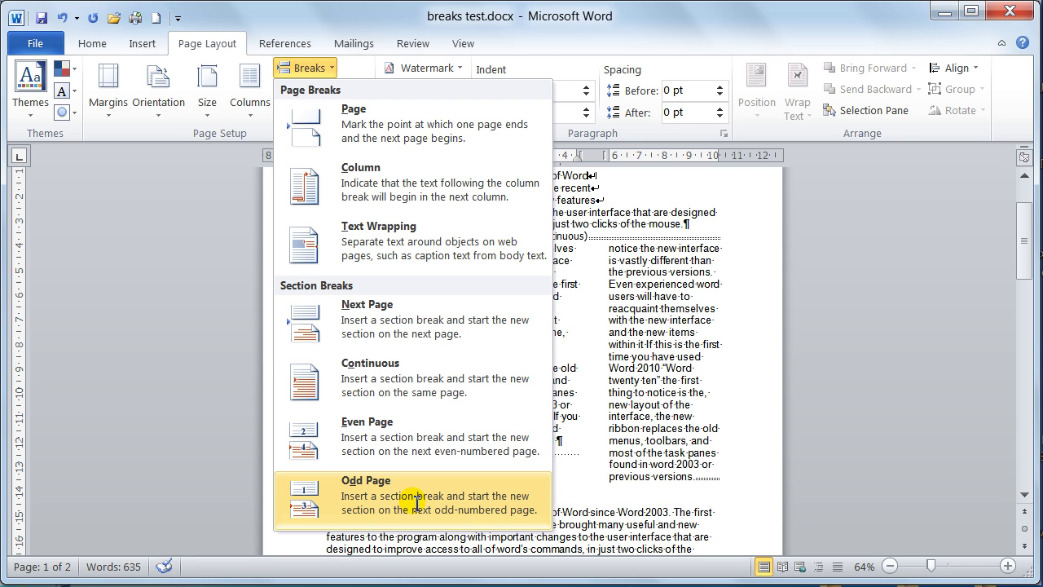
left_click(319, 68)
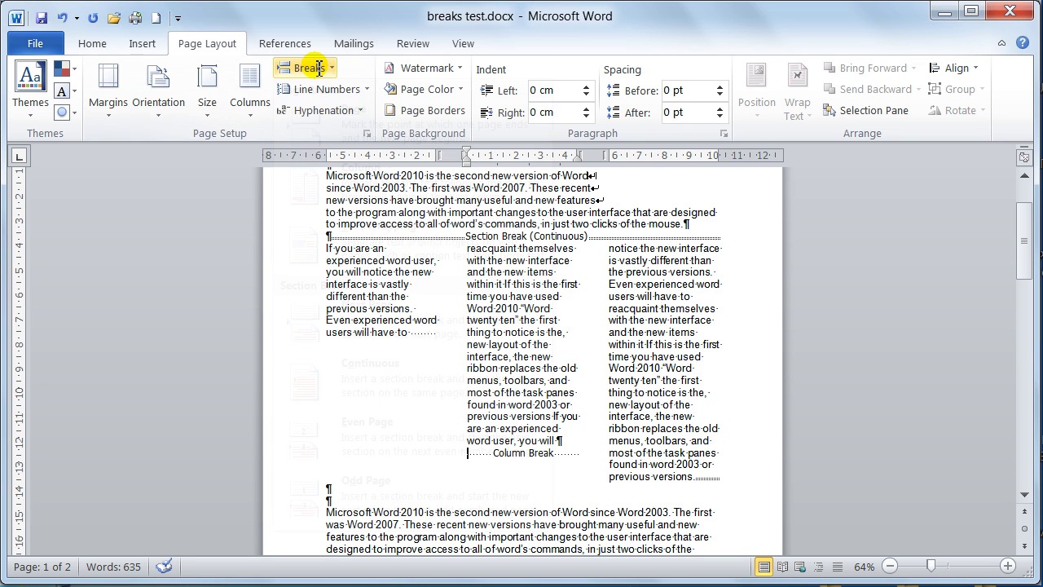
Type 'uhiuiuhiuuh' on page 2's empty line, then add a page break to start page 3
left_click(92, 45)
scroll(522, 367, "down", 15)
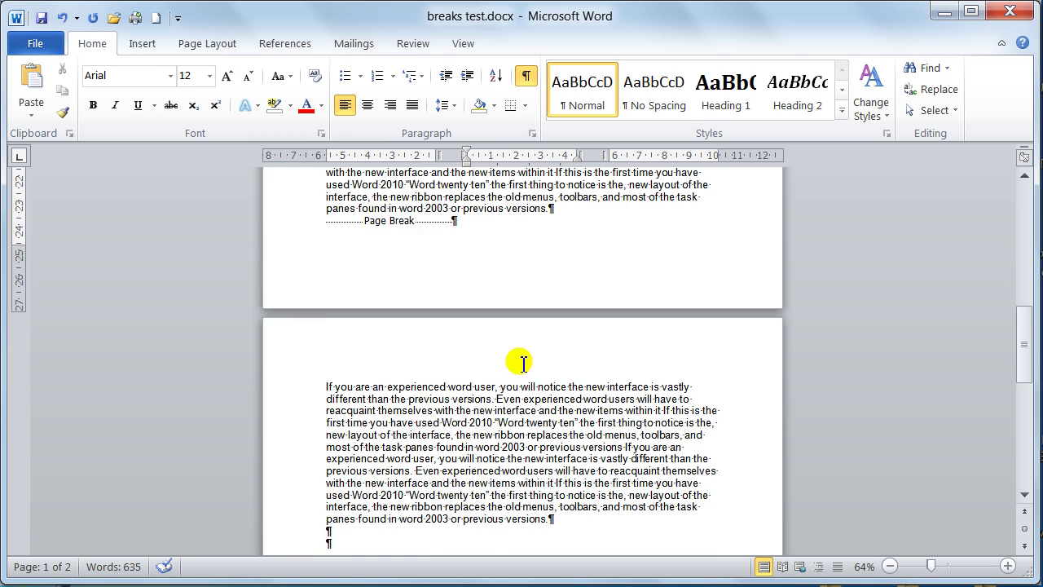
scroll(522, 363, "down", 5)
left_click(330, 346)
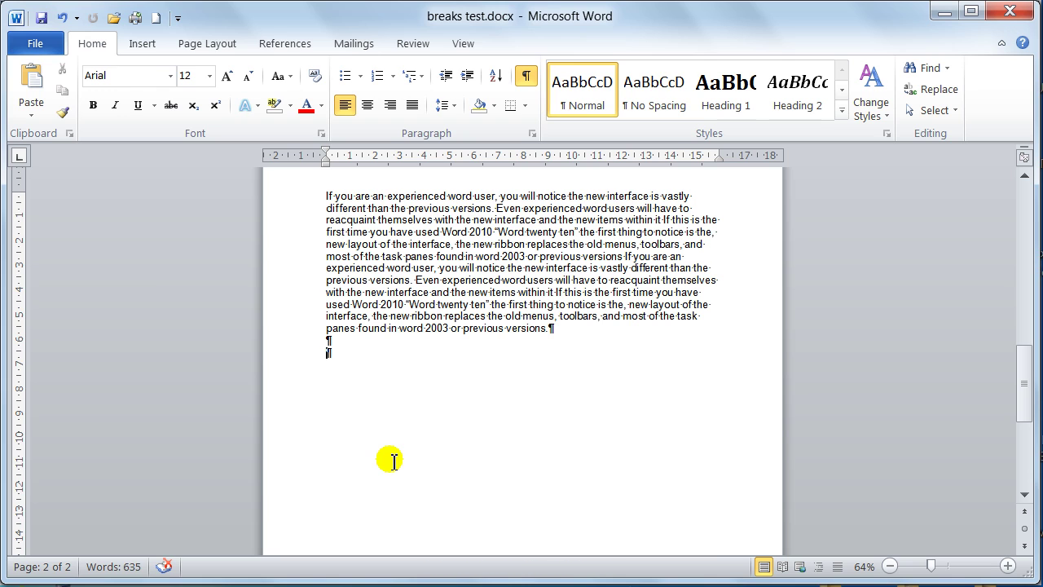
type("uhiuiuhiuuh")
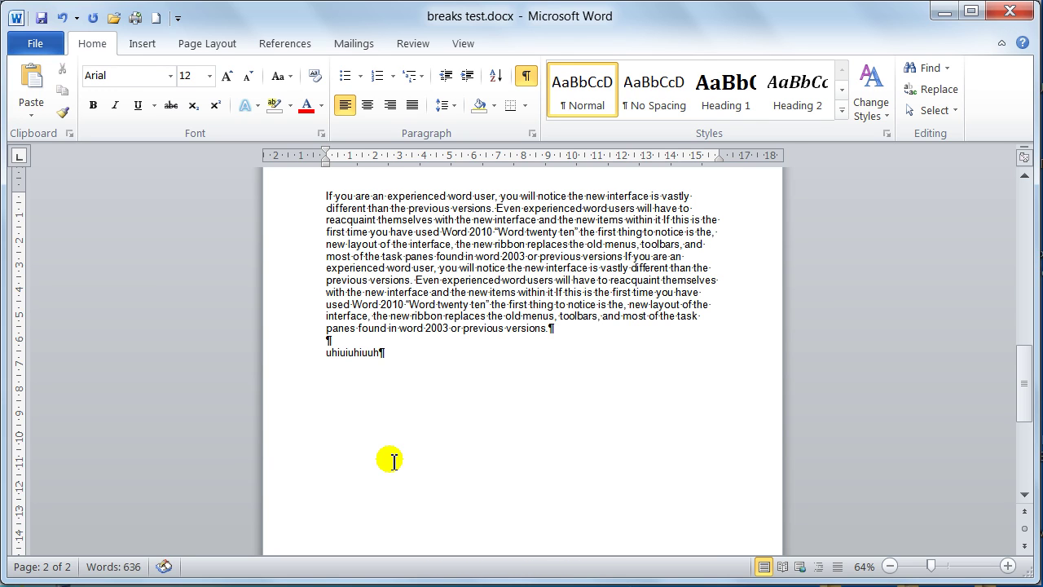
key("ctrl+Return")
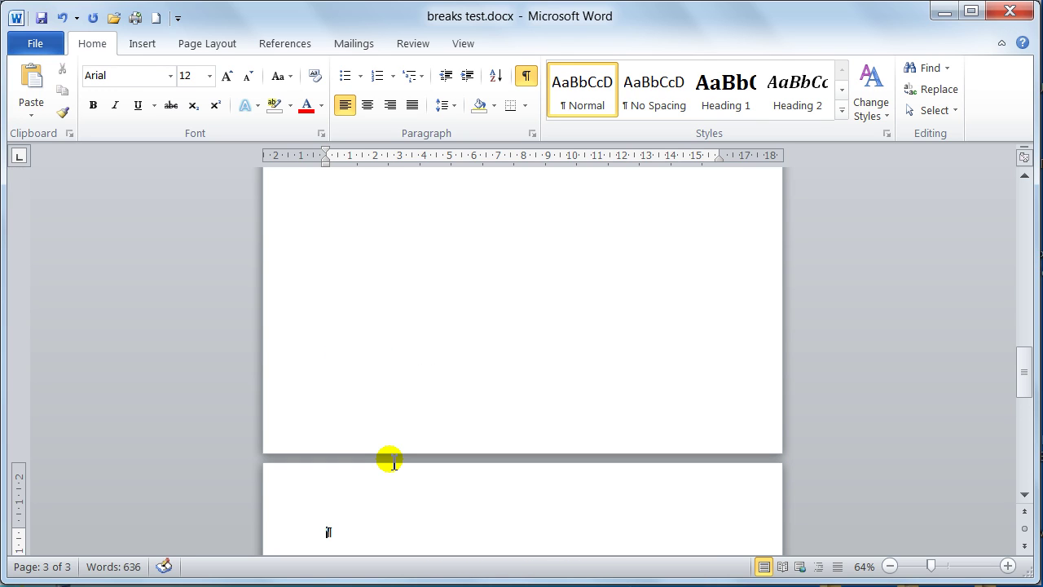